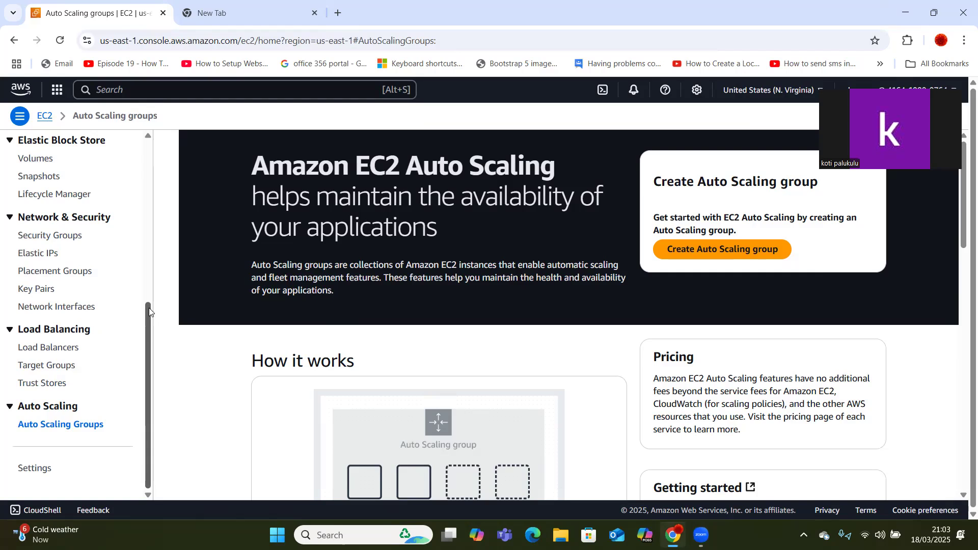
Scroll the EC2 sidebar down to Load Balancing and open the Load Balancers list.
drag(149, 312, 135, 134)
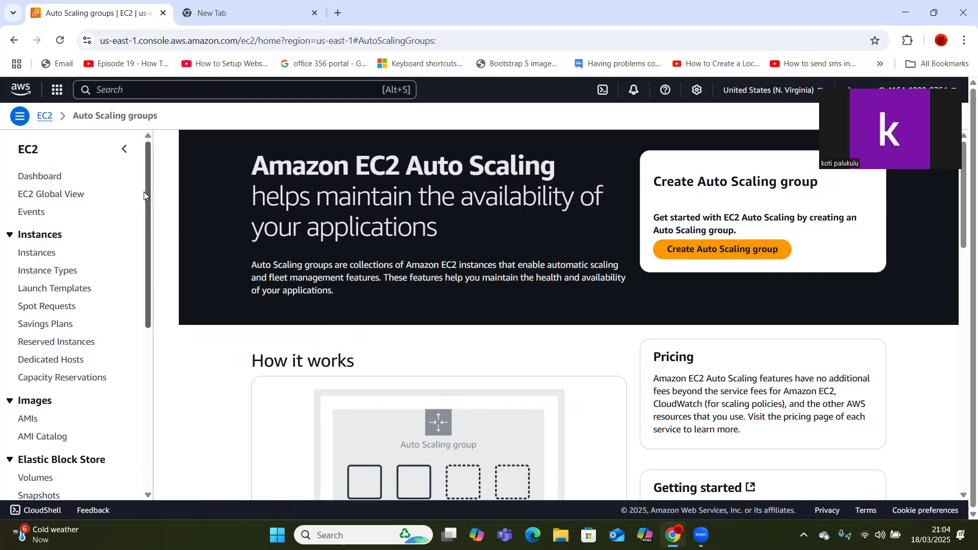
drag(150, 235, 180, 401)
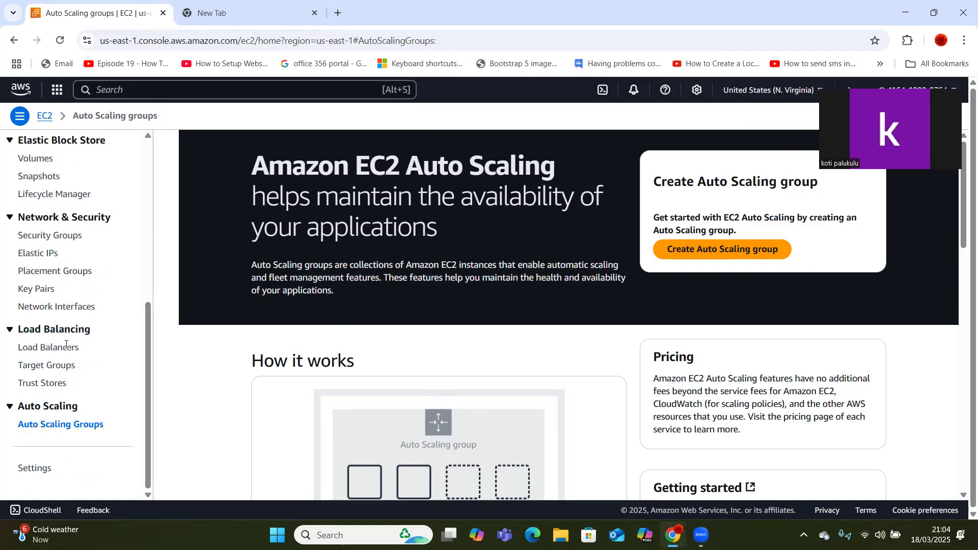
drag(67, 345, 63, 348)
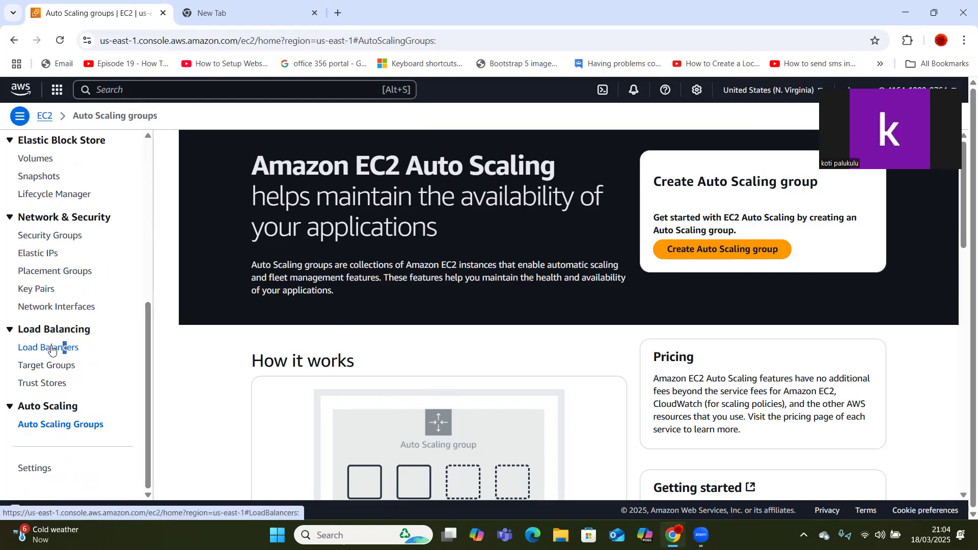
click(51, 350)
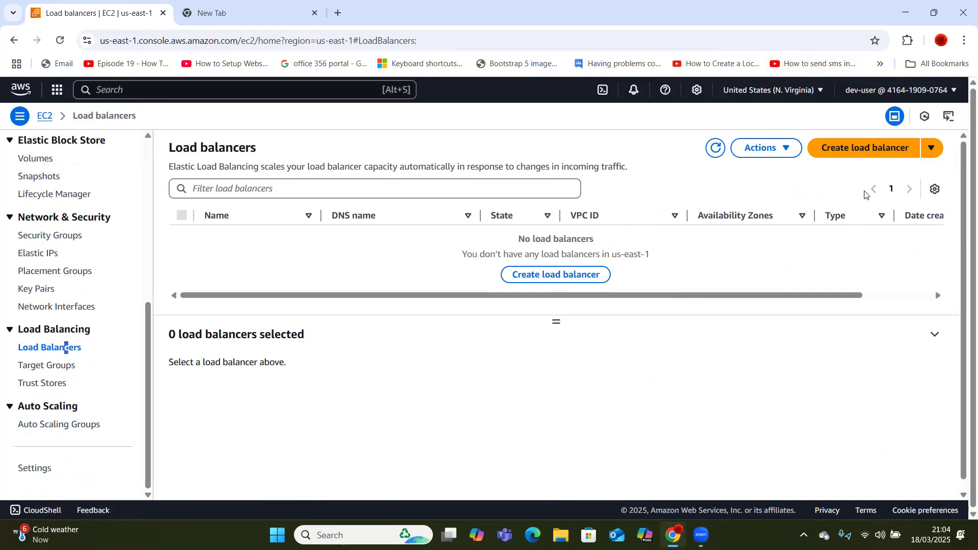
Begin a new load balancer and pick Application Load Balancer as its type.
click(855, 152)
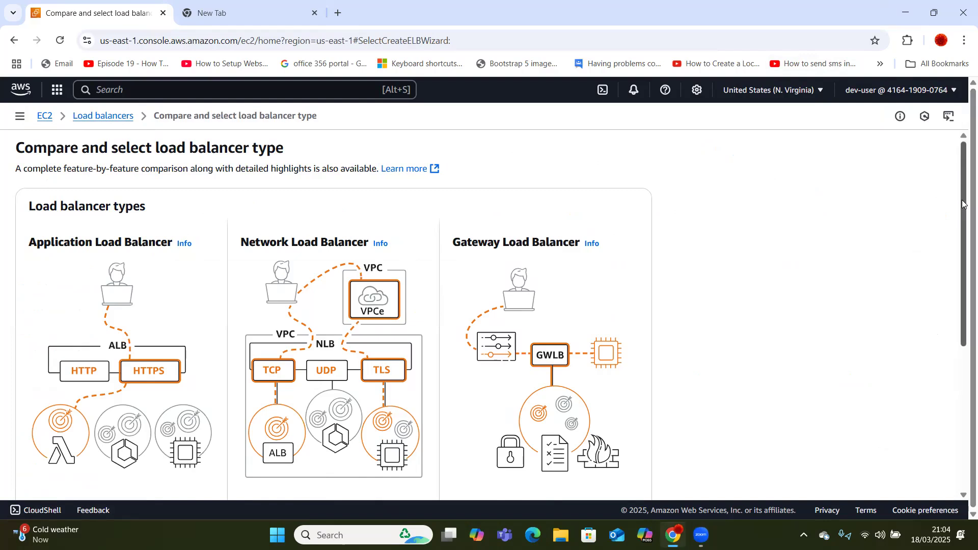
drag(962, 200, 937, 192)
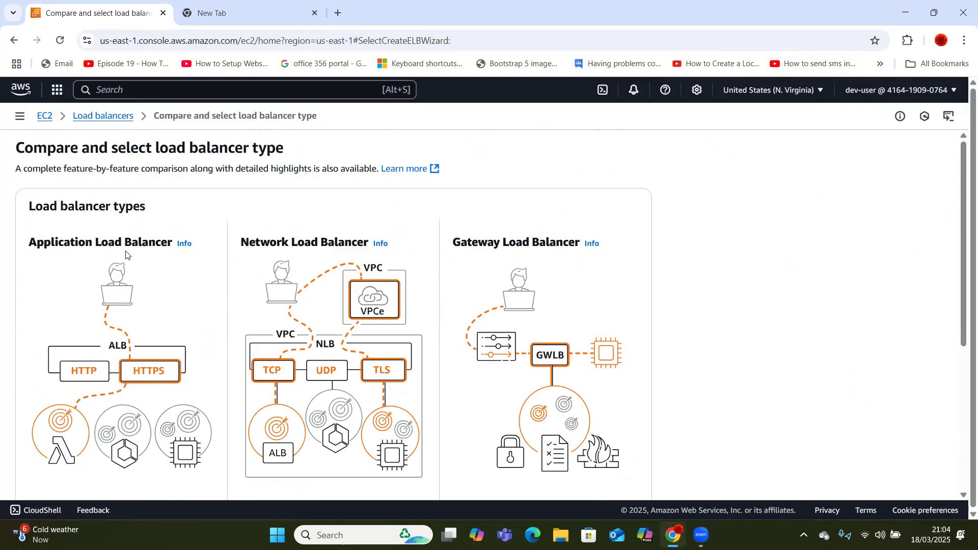
scroll(957, 318, down, 4)
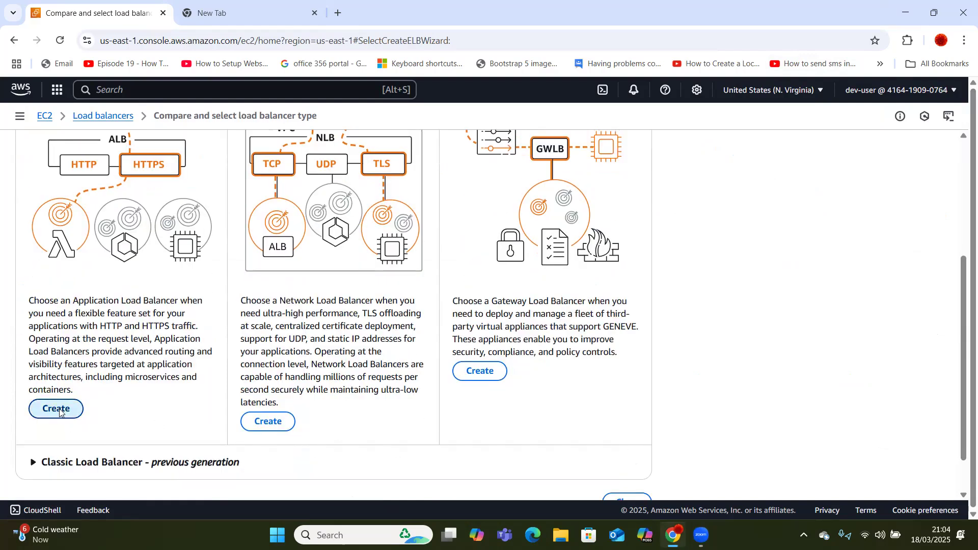
click(58, 411)
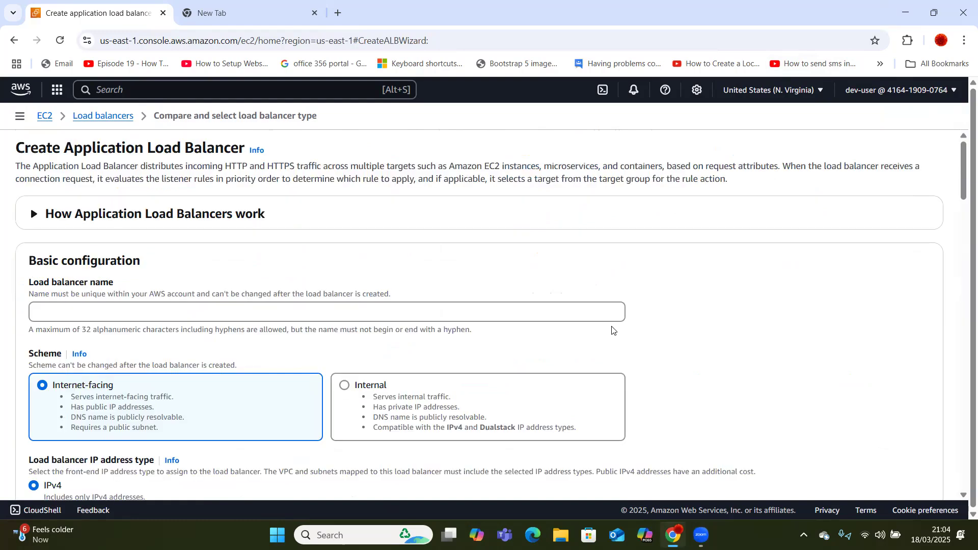
Enter 'ec2-auto-scaling-load-balancer' as the load balancer name, leaving it internet-facing with IPv4.
click(512, 372)
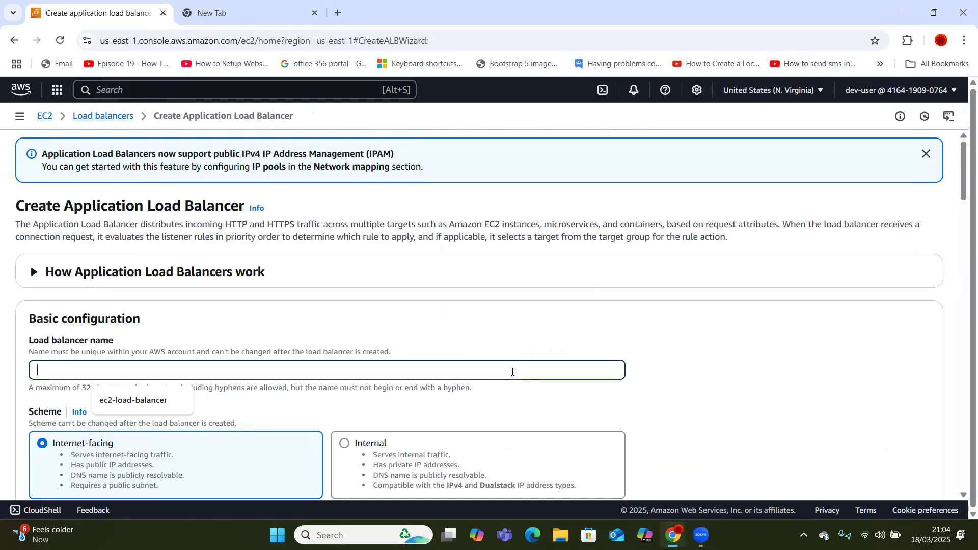
text(ecl2)
key(BackSpace)
key(BackSpace)
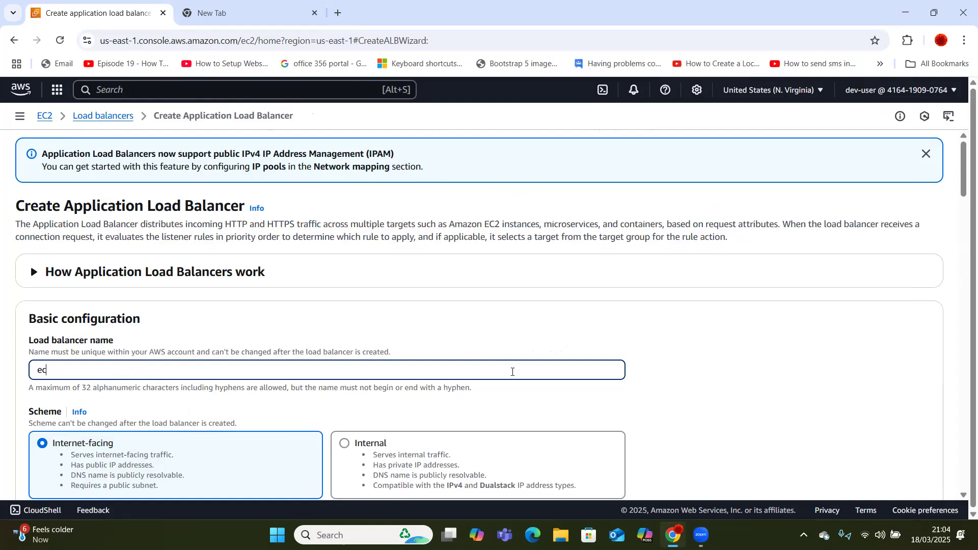
text(2-)
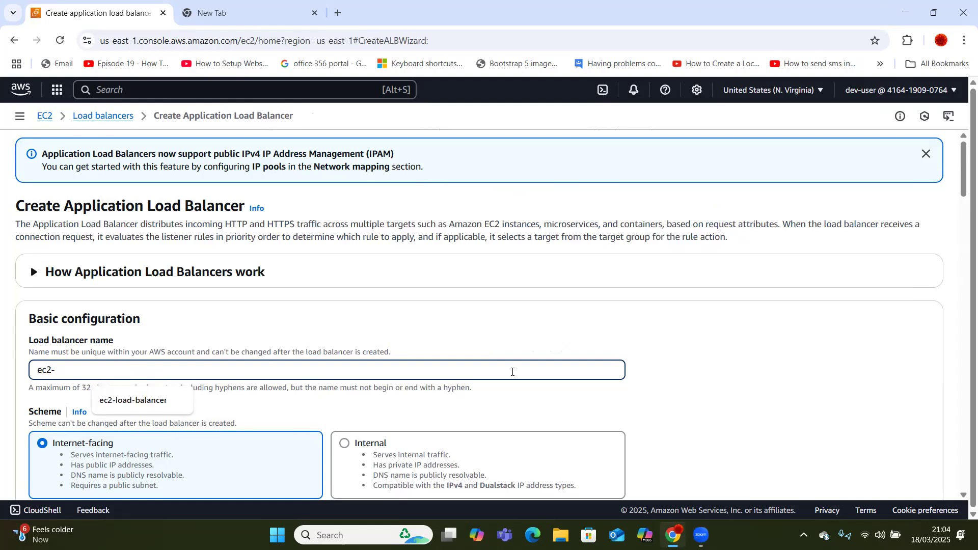
text(auto)
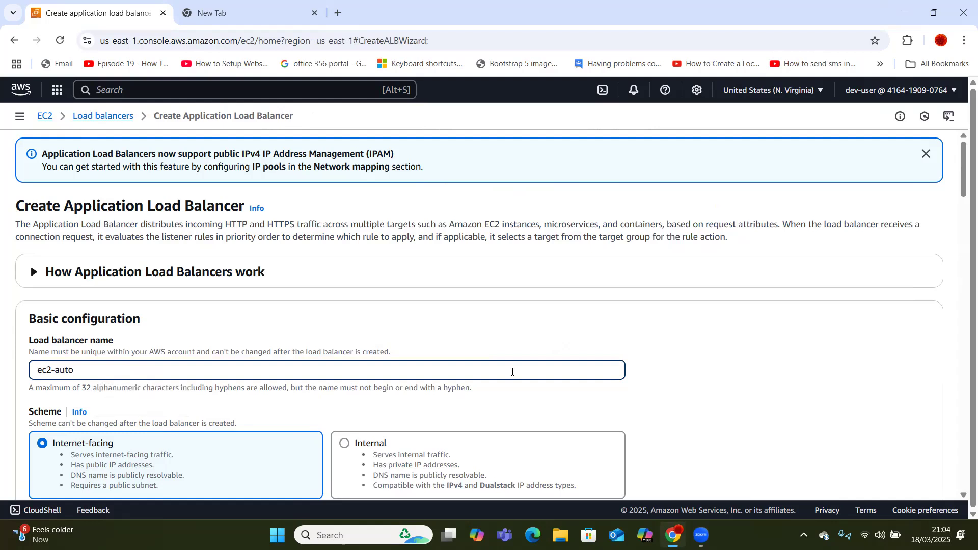
text(-scaling-load-balancer)
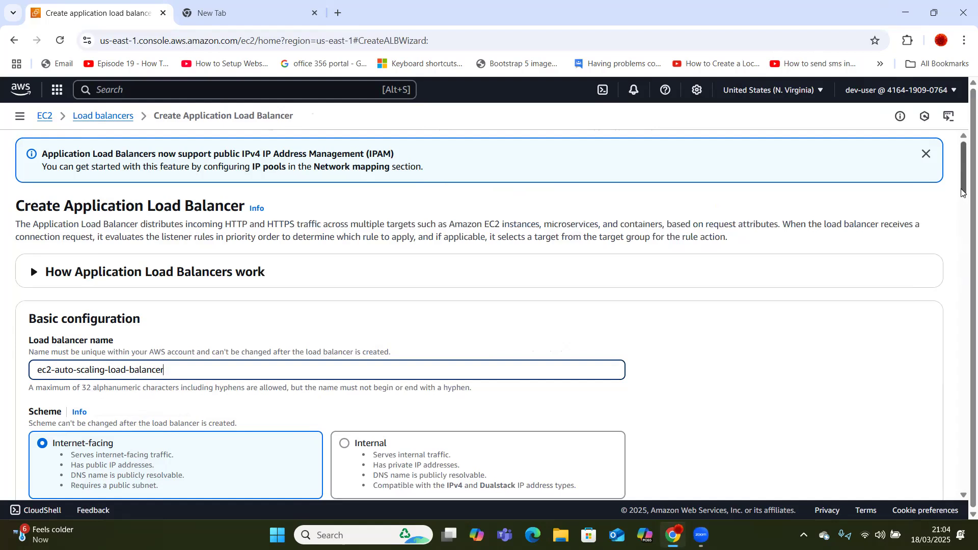
drag(962, 192, 962, 218)
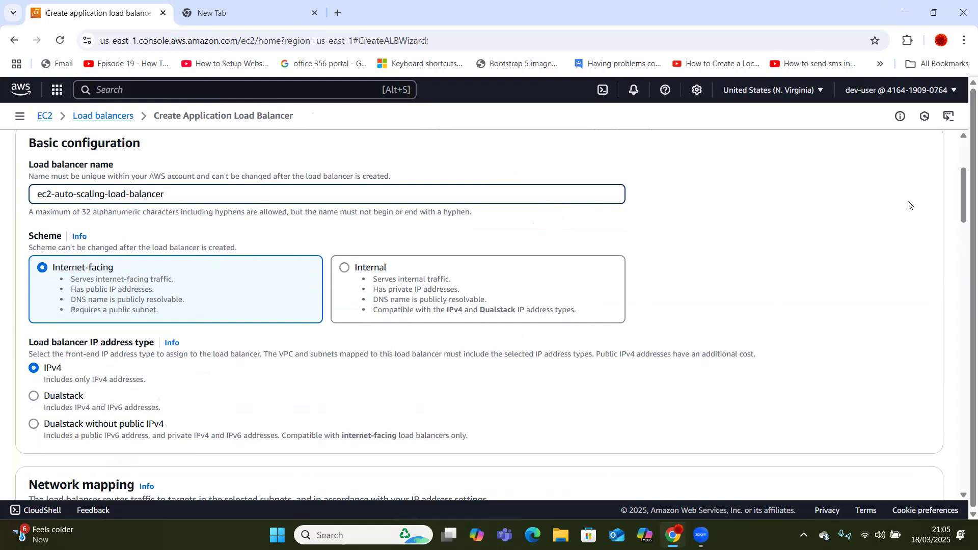
Under Network mapping, tick availability zones us-east-1a and us-east-1b, each with its subnet.
drag(962, 187, 962, 244)
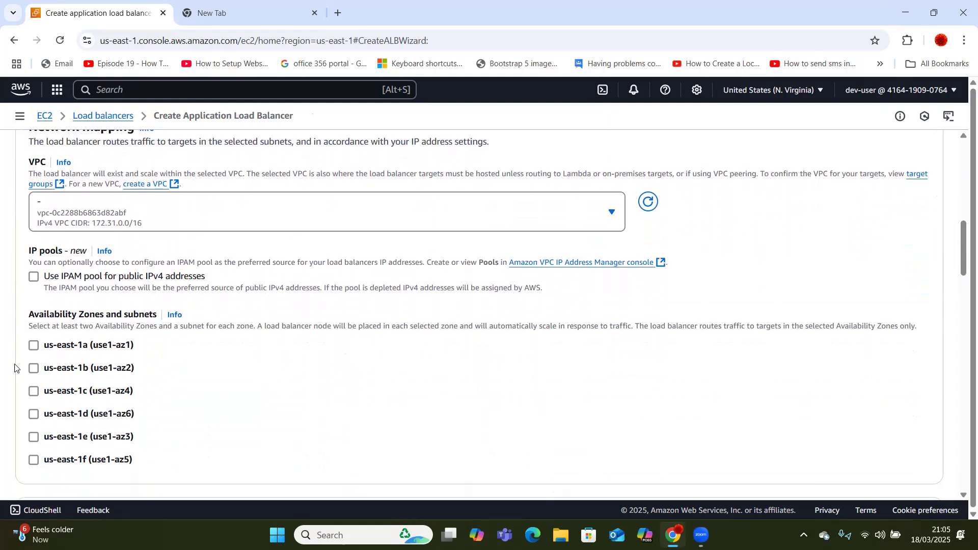
click(34, 346)
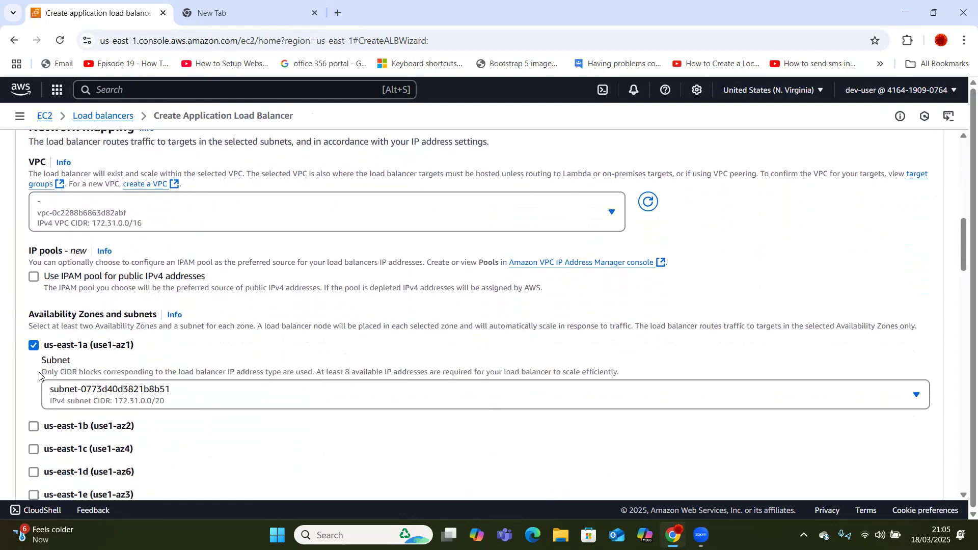
click(33, 426)
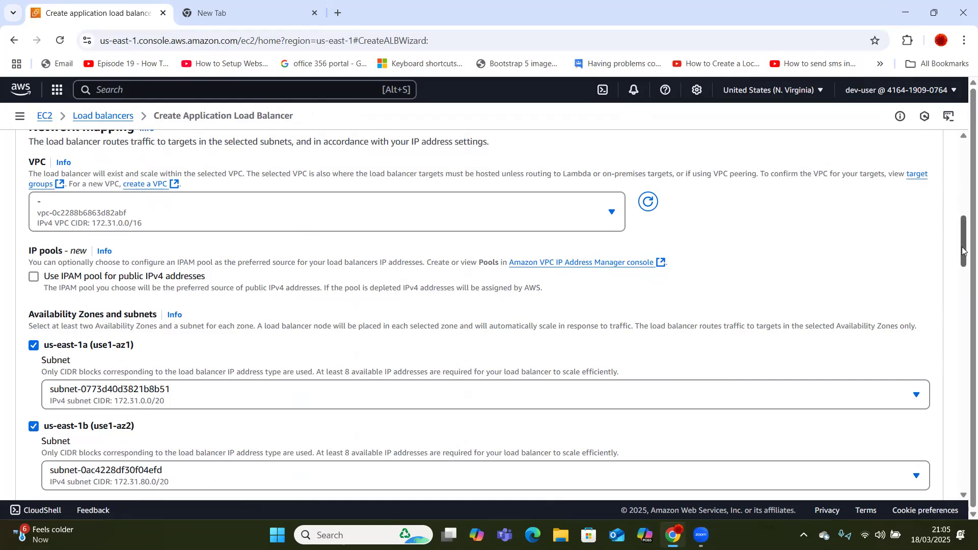
drag(963, 251, 963, 251)
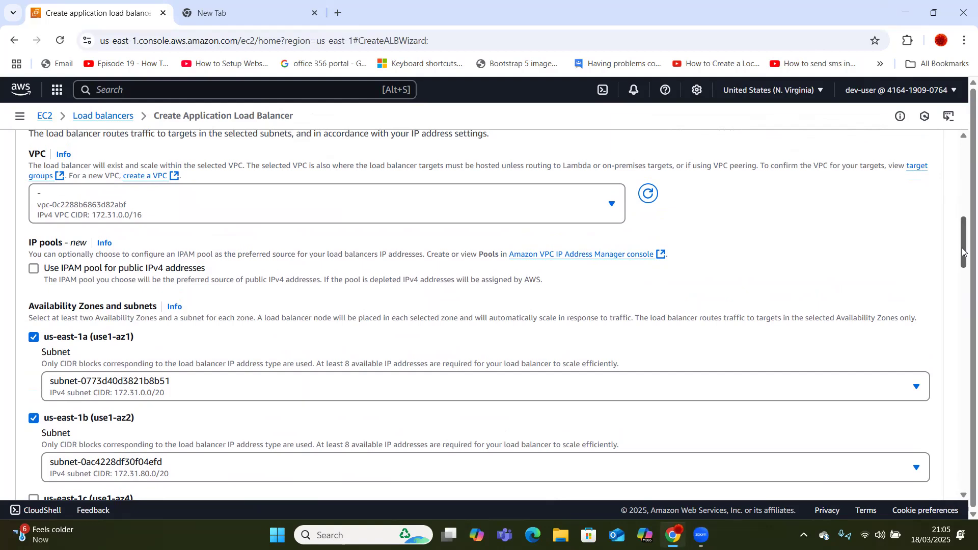
drag(962, 251, 963, 251)
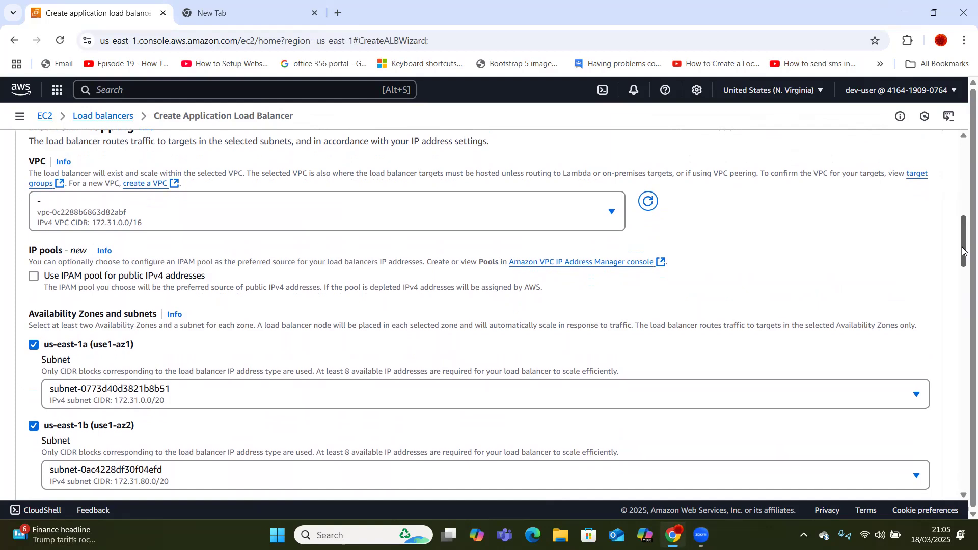
drag(963, 251, 963, 253)
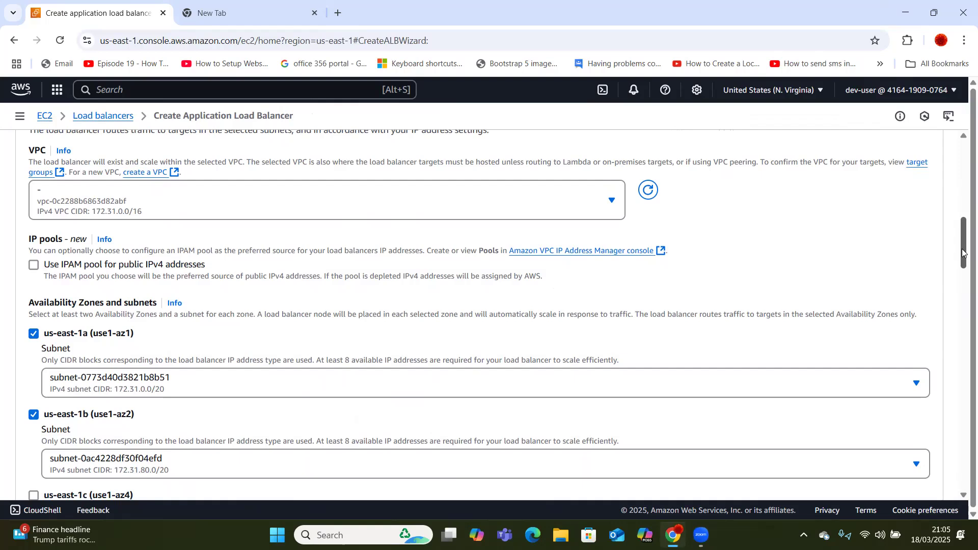
drag(964, 253, 964, 256)
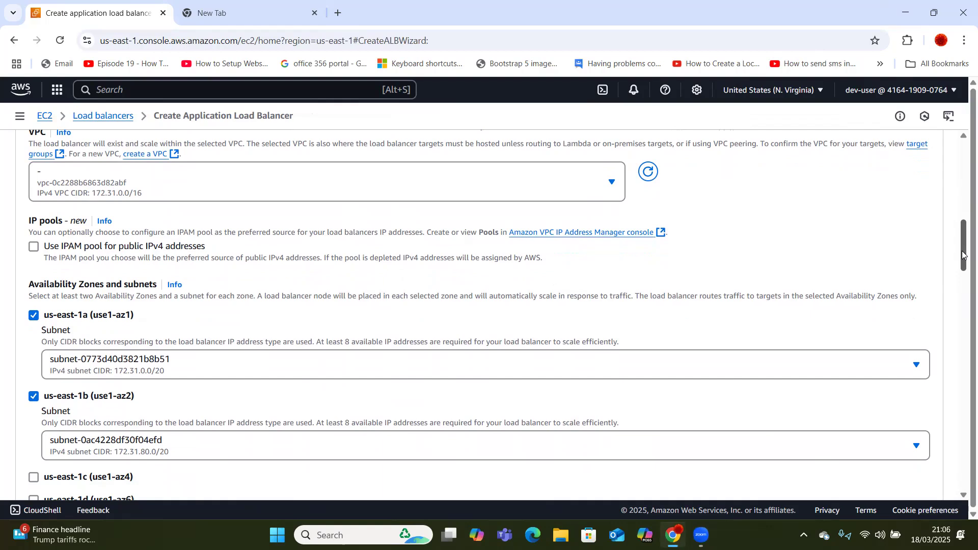
drag(962, 255, 963, 318)
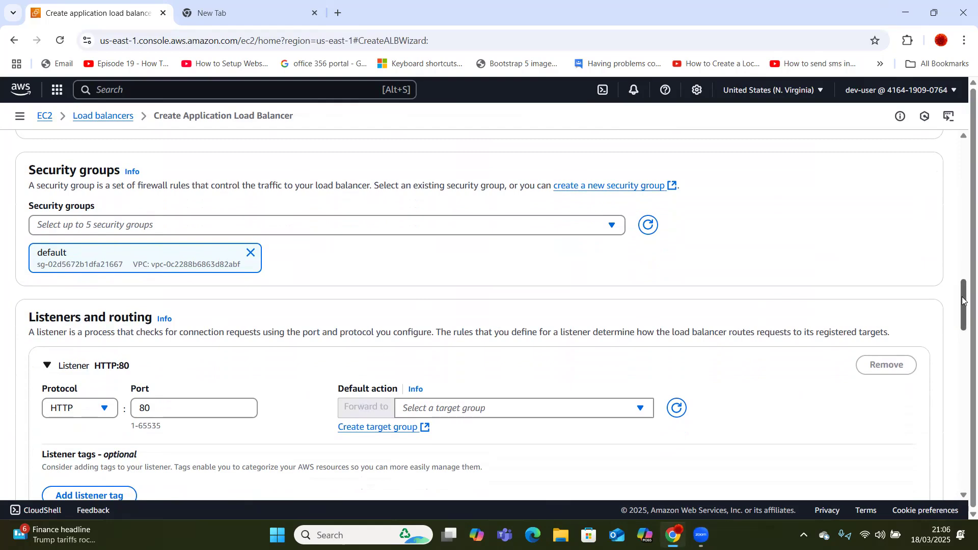
Find no target group available for the HTTP:80 listener and launch target group creation.
drag(962, 308, 962, 328)
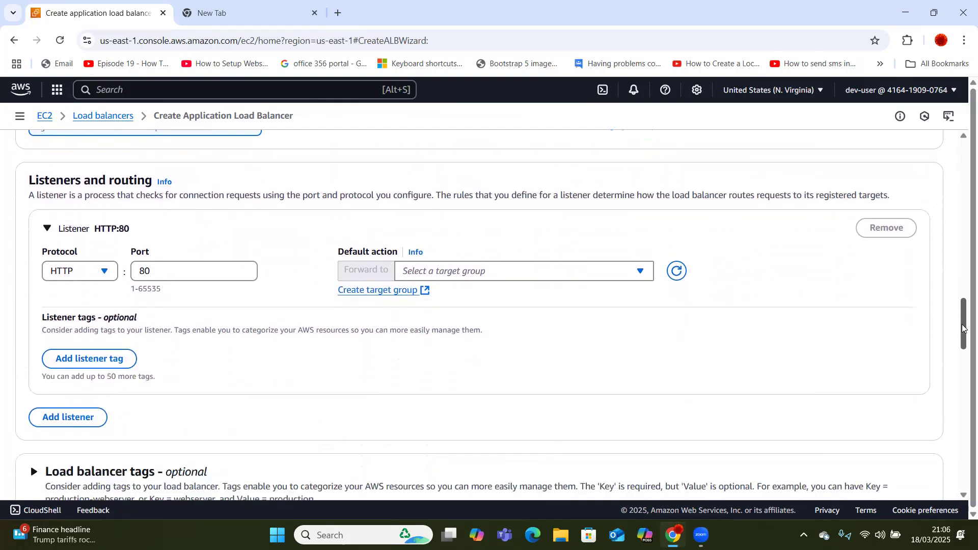
click(582, 272)
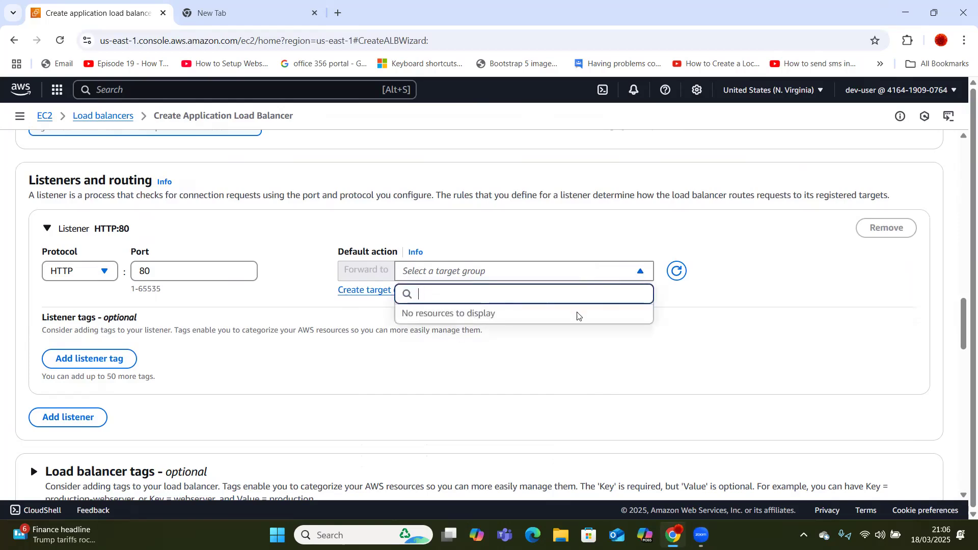
click(687, 335)
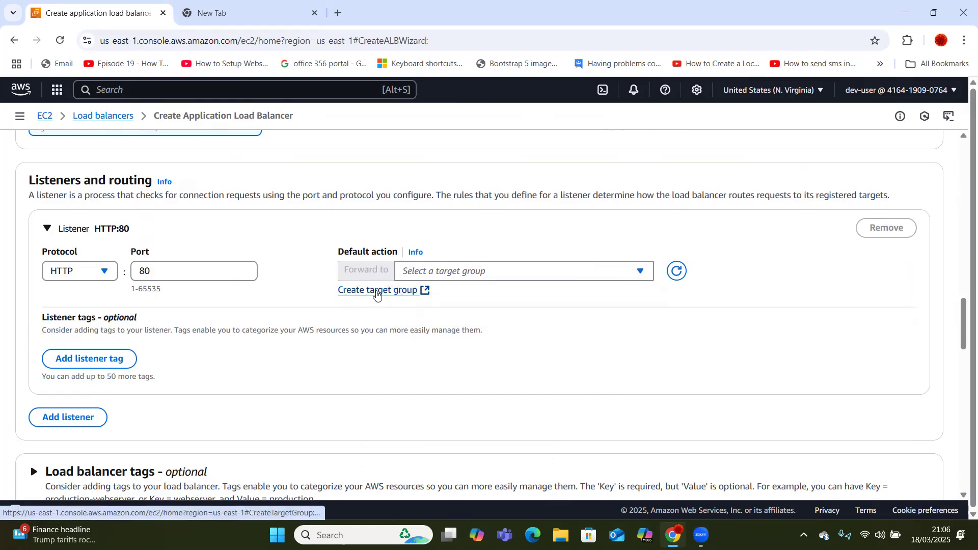
click(377, 291)
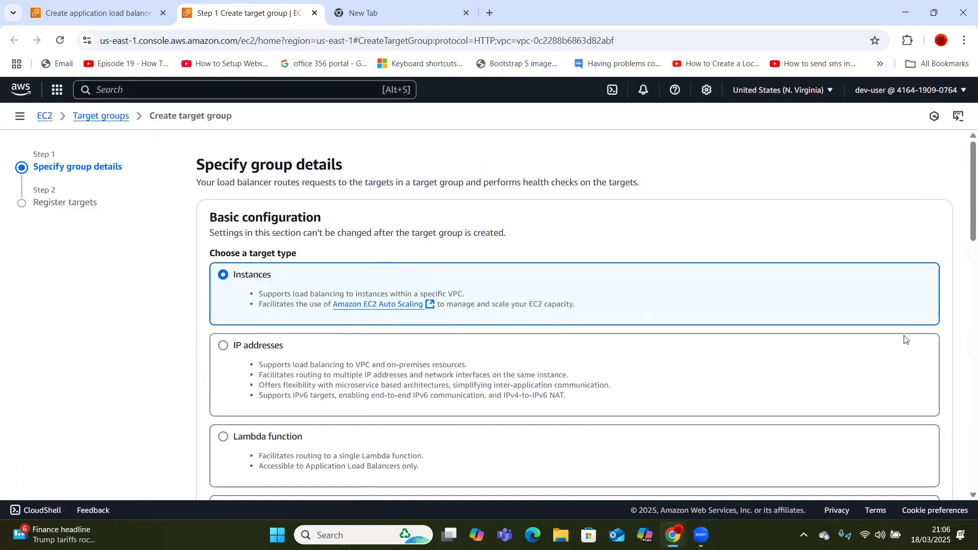
Name the target group 'ec2-load-balancing-aut0-scaling-target-group'.
drag(962, 218, 963, 290)
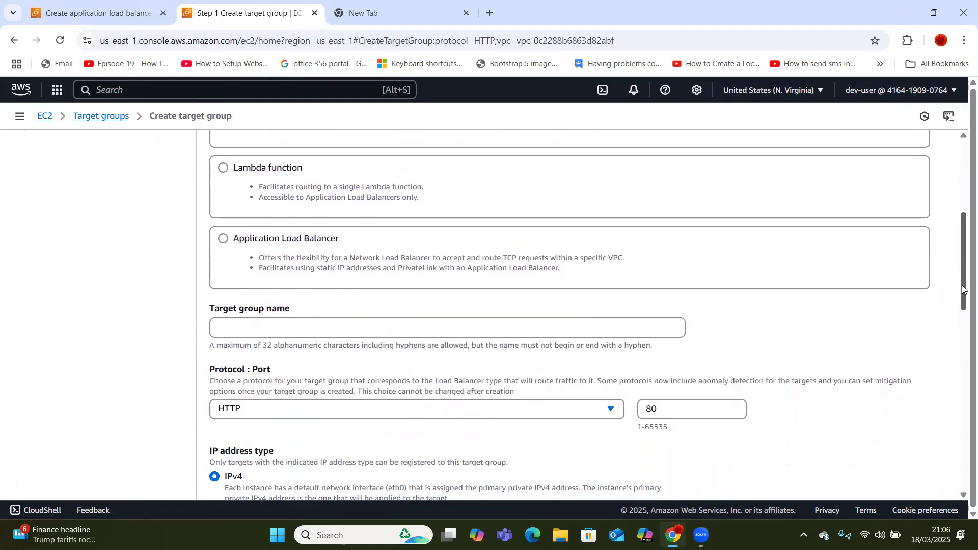
click(520, 327)
text(ec2-lo)
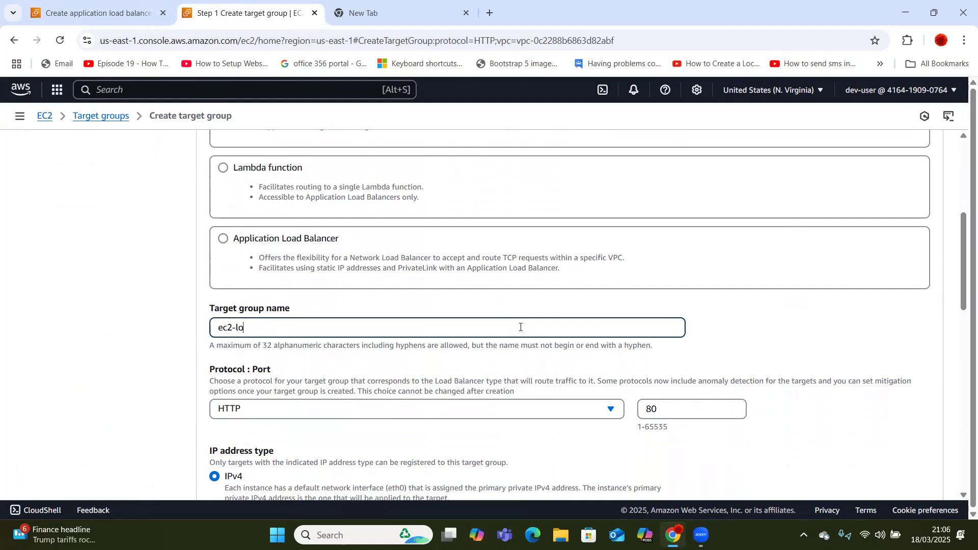
text(ad-balancing)
text(-aut)
text(0)
text(-scaling)
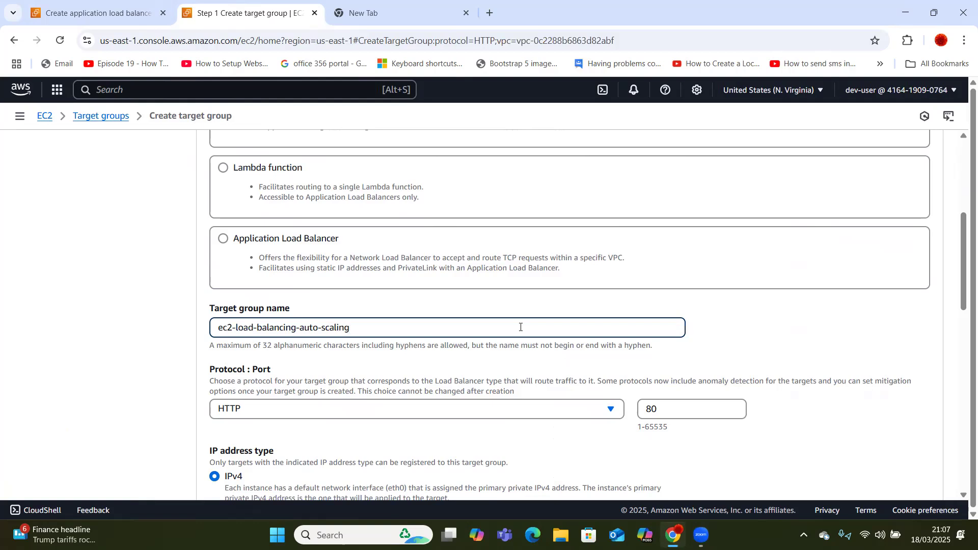
text(-target-group)
Review the advanced health check defaults, including success code 200, and try continuing.
drag(963, 306, 962, 479)
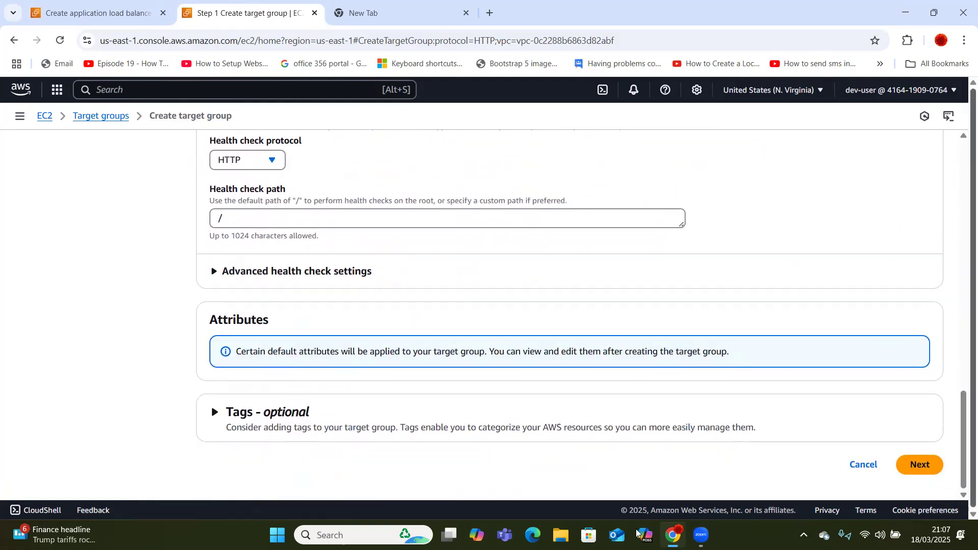
click(332, 272)
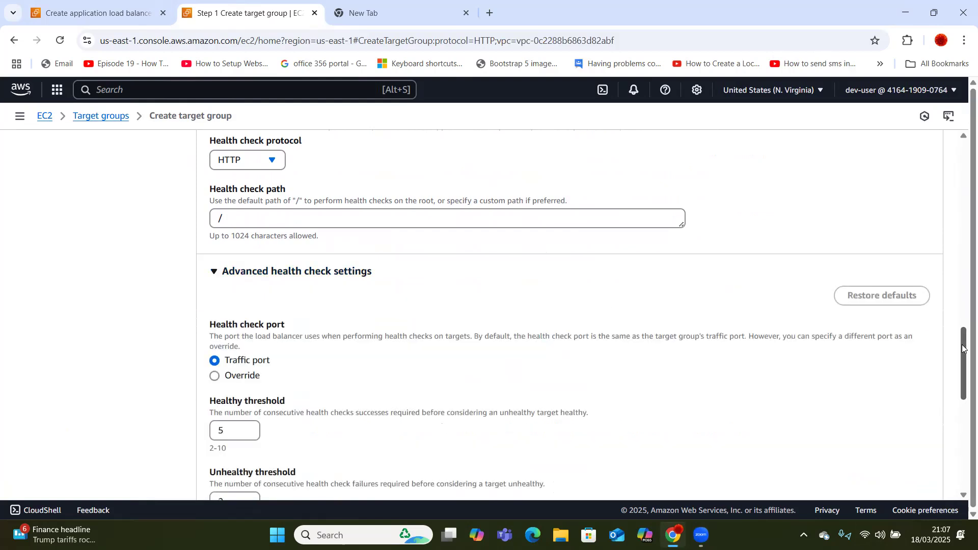
drag(962, 344, 963, 413)
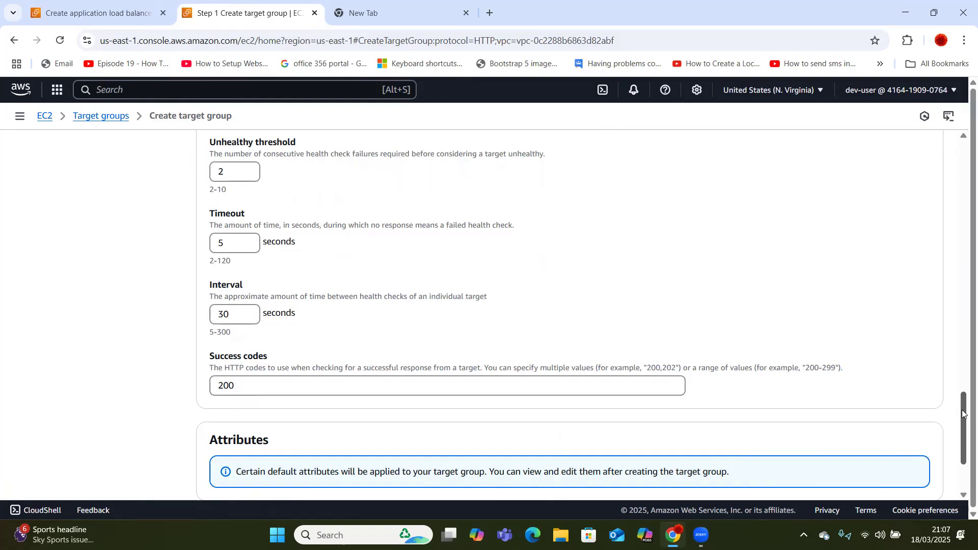
drag(962, 414, 963, 443)
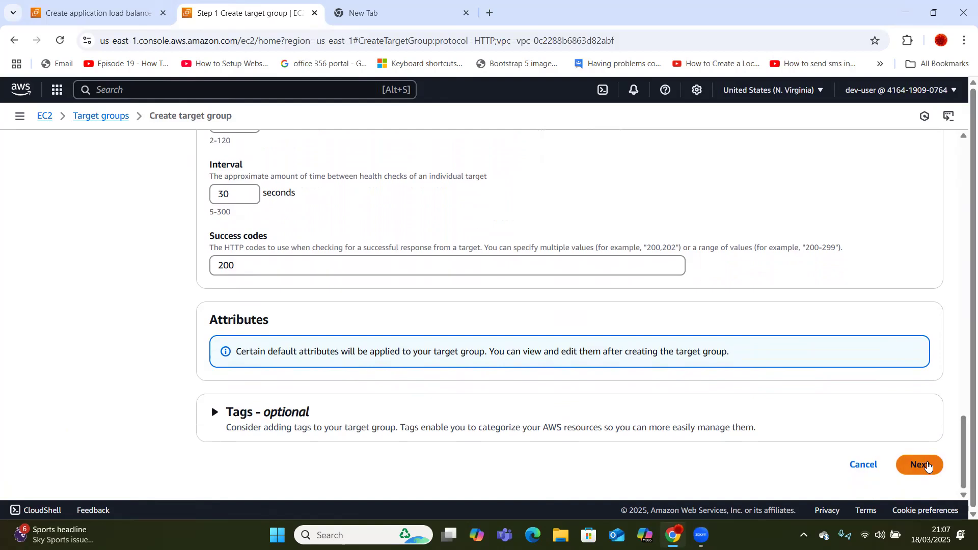
click(922, 464)
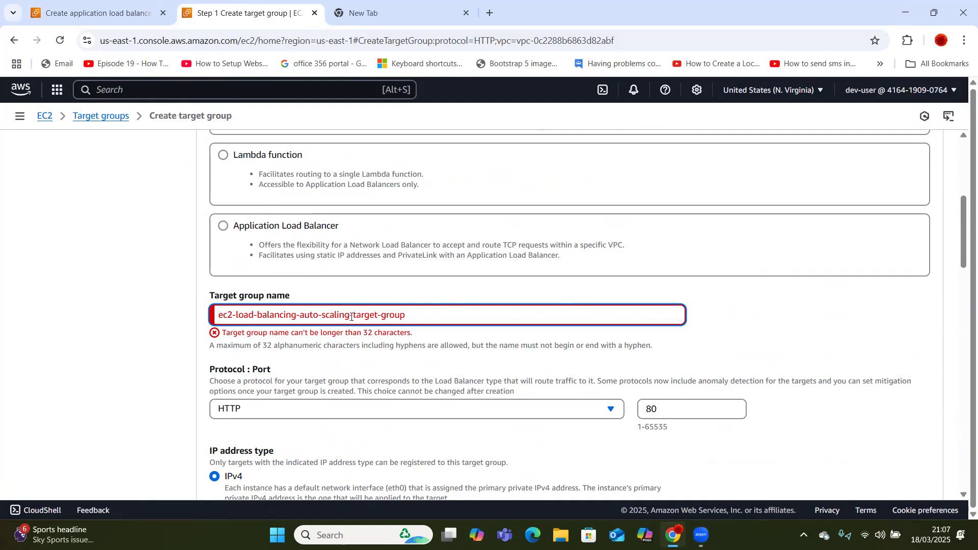
Trim the target group name to 'ec2-load-balancing-target-group' and continue to Register targets.
key(BackSpace)
key(BackSpace)
key(BackSpace)
key(BackSpace)
key(BackSpace)
key(BackSpace)
key(BackSpace)
key(BackSpace)
key(BackSpace)
key(BackSpace)
key(BackSpace)
key(BackSpace)
key(BackSpace)
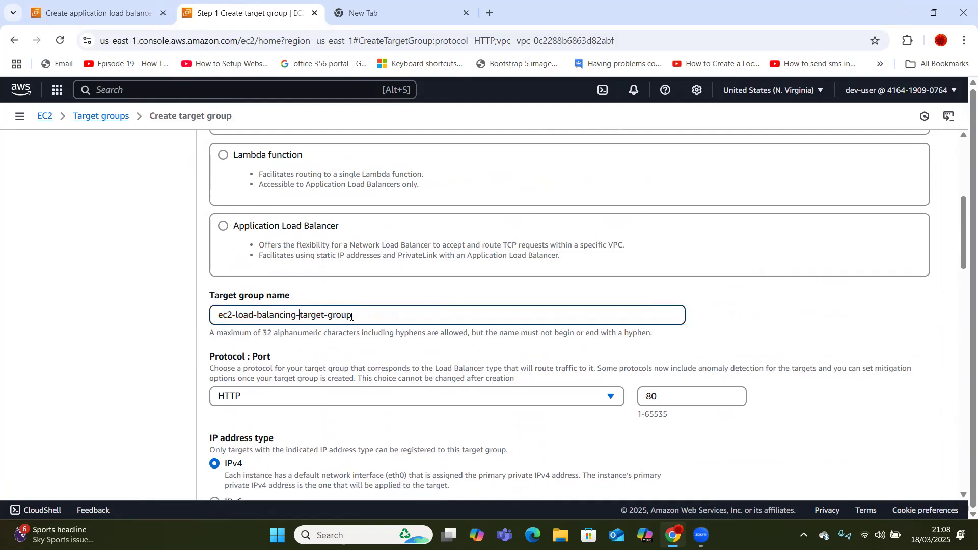
scroll(963, 398, down, 4)
scroll(963, 397, down, 15)
click(921, 466)
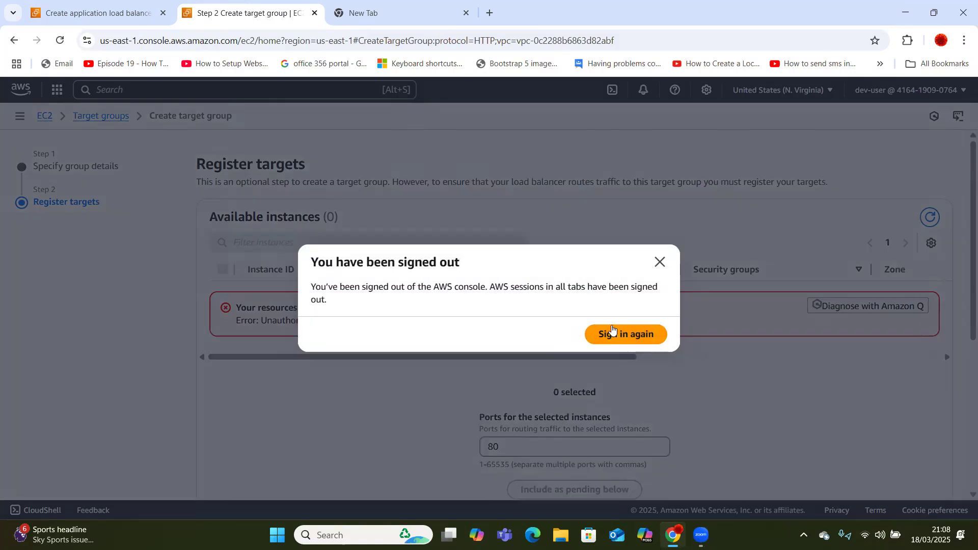
Sign in again with the IAM user credentials after the expired session and reload.
click(619, 336)
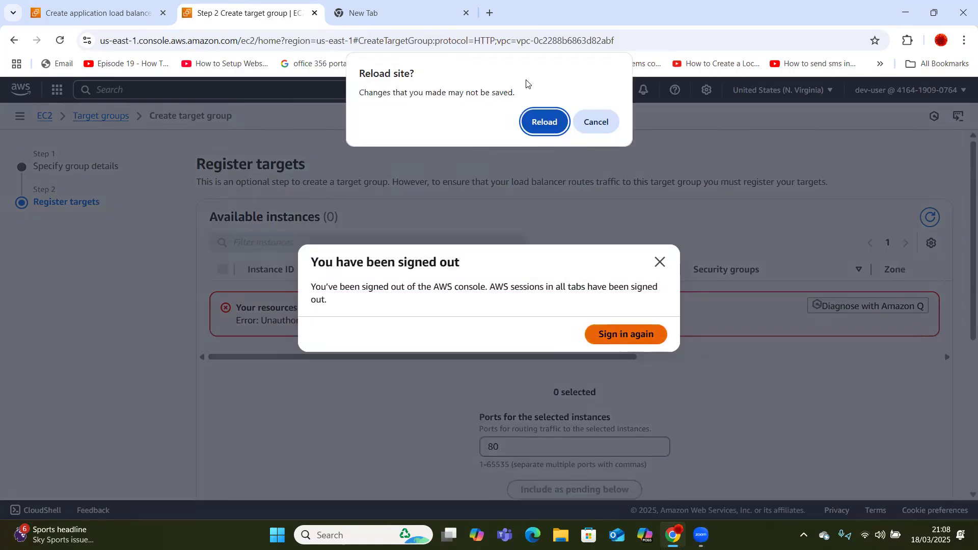
click(543, 125)
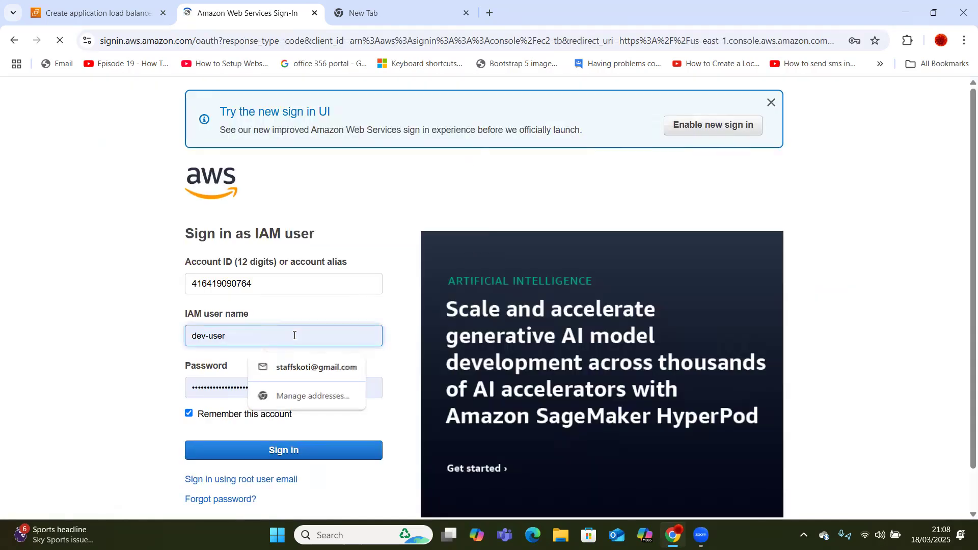
click(264, 453)
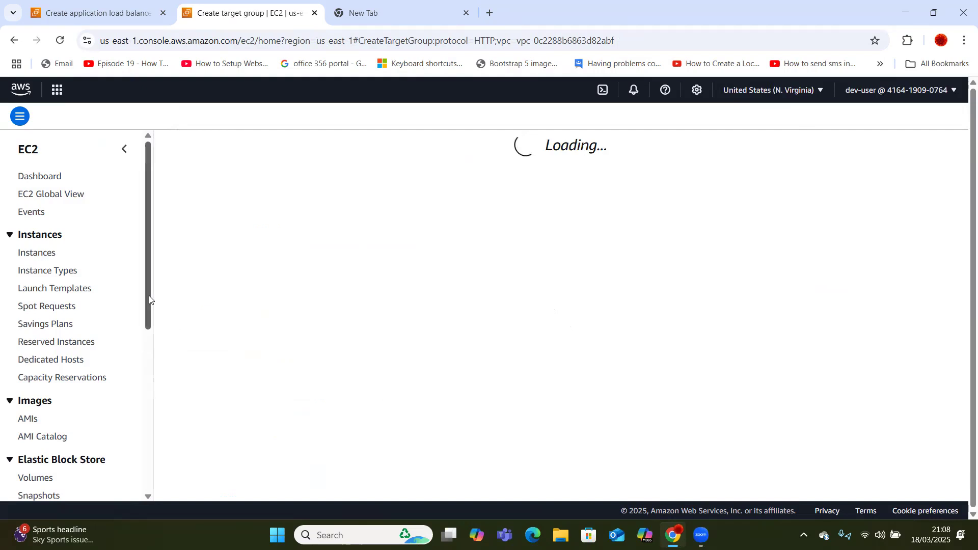
drag(148, 299, 153, 461)
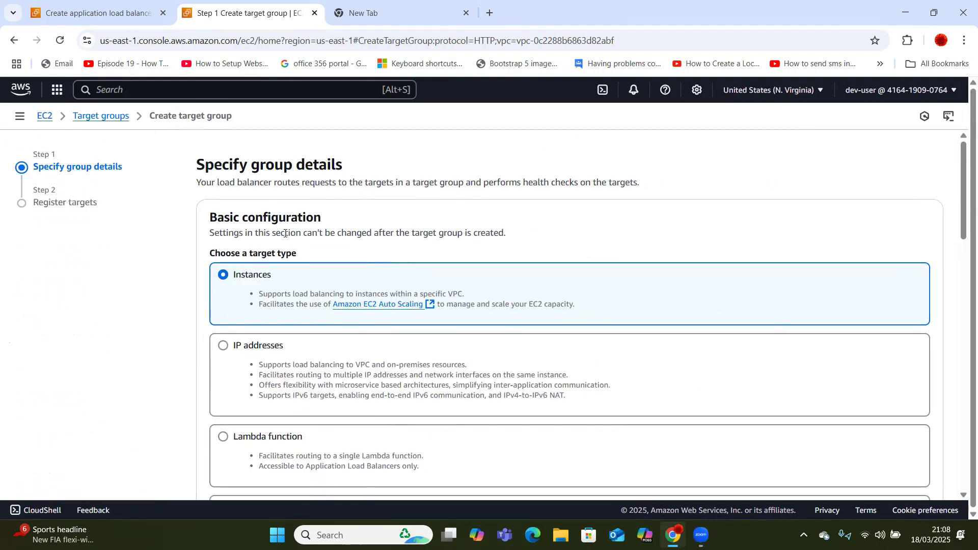
From Target groups, create 'ec2-load-balancing-tg' (Instance targets, HTTP:80) without registering any targets.
click(96, 117)
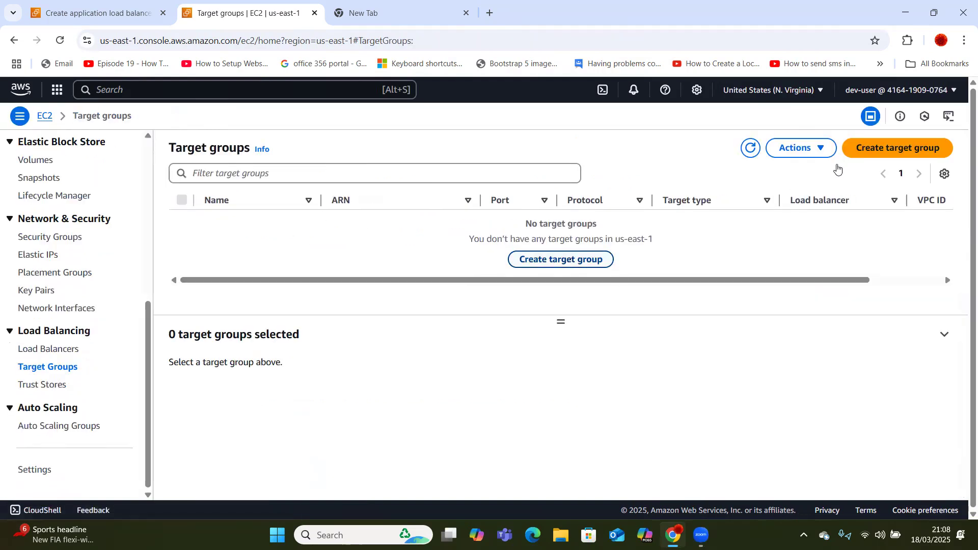
click(884, 148)
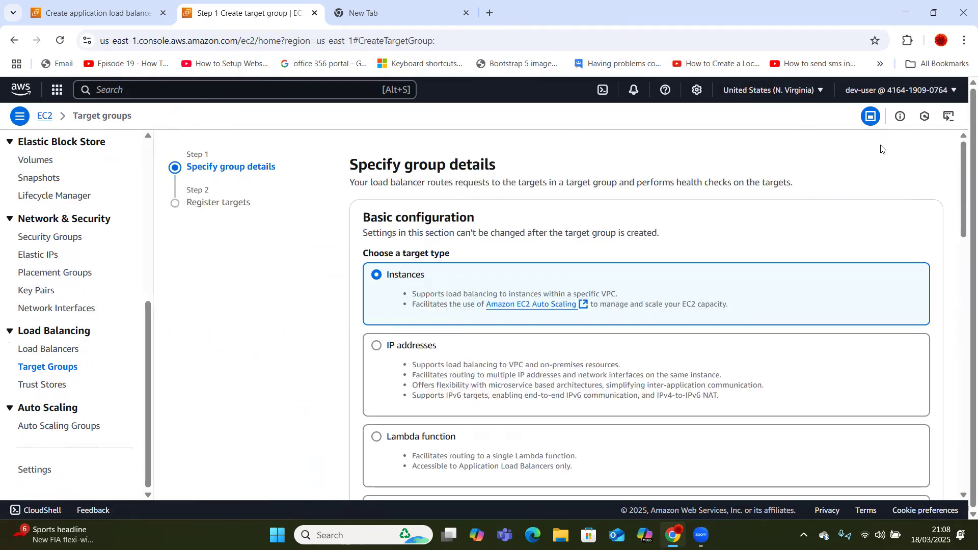
drag(962, 201, 962, 286)
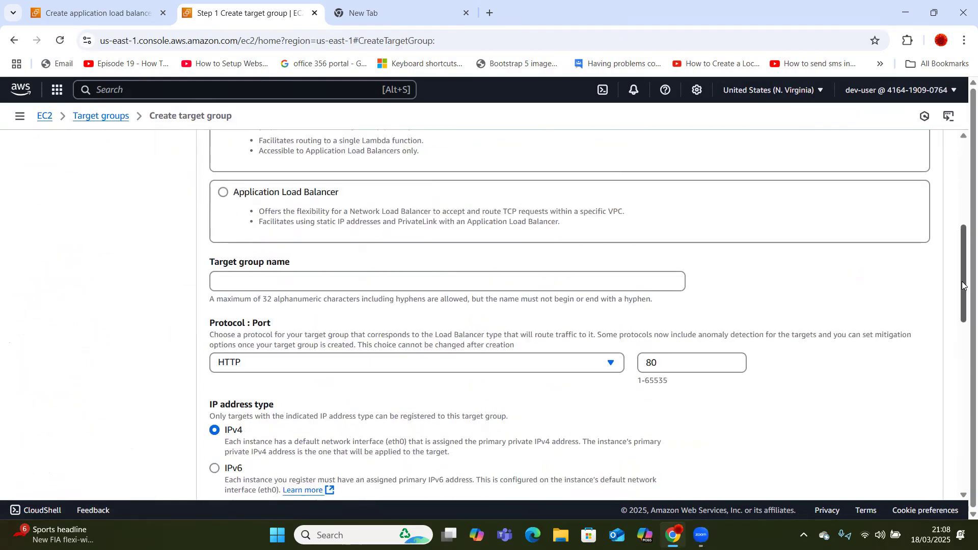
click(640, 286)
text(ec2-load)
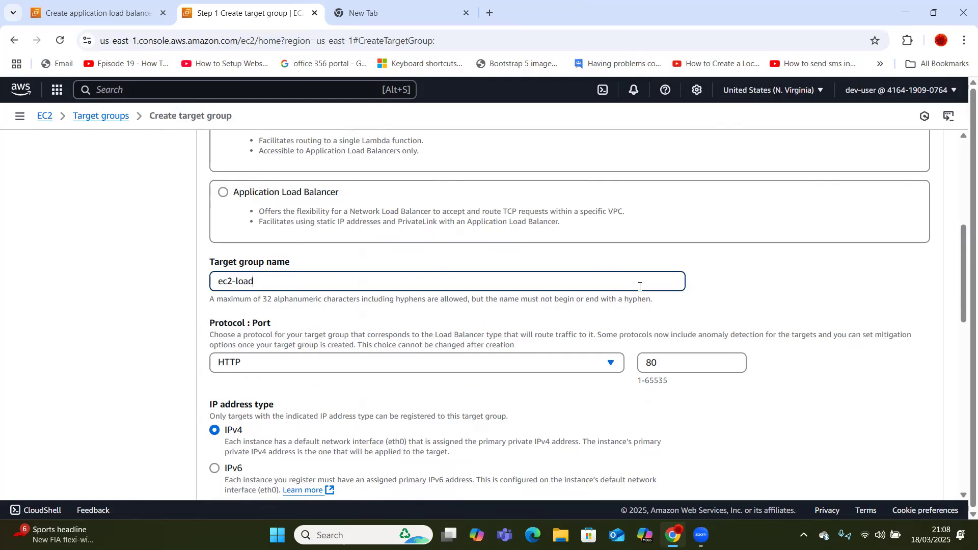
text(-balancing-tg)
drag(963, 299, 963, 497)
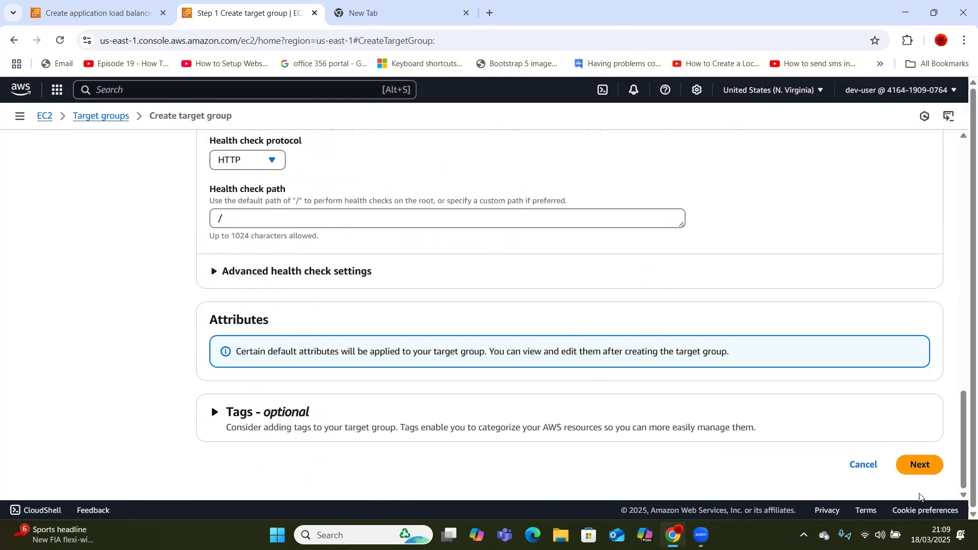
click(919, 465)
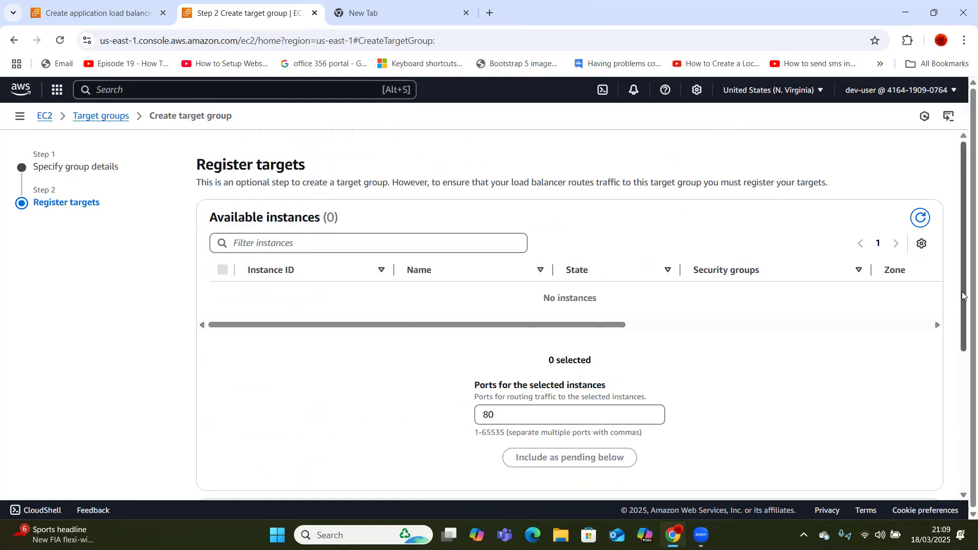
drag(963, 302, 963, 471)
click(903, 468)
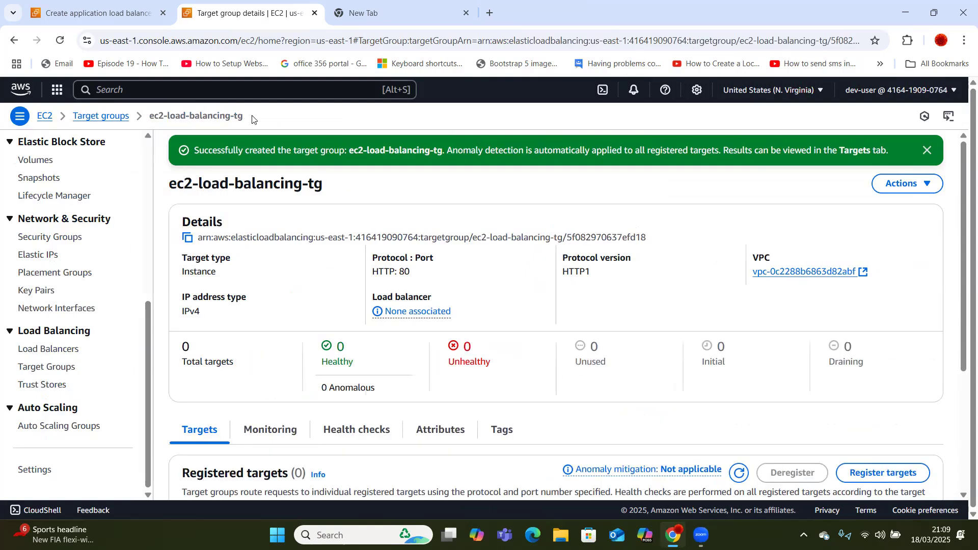
Return to the load balancer tab, sign in again and reload the empty creation form.
click(98, 3)
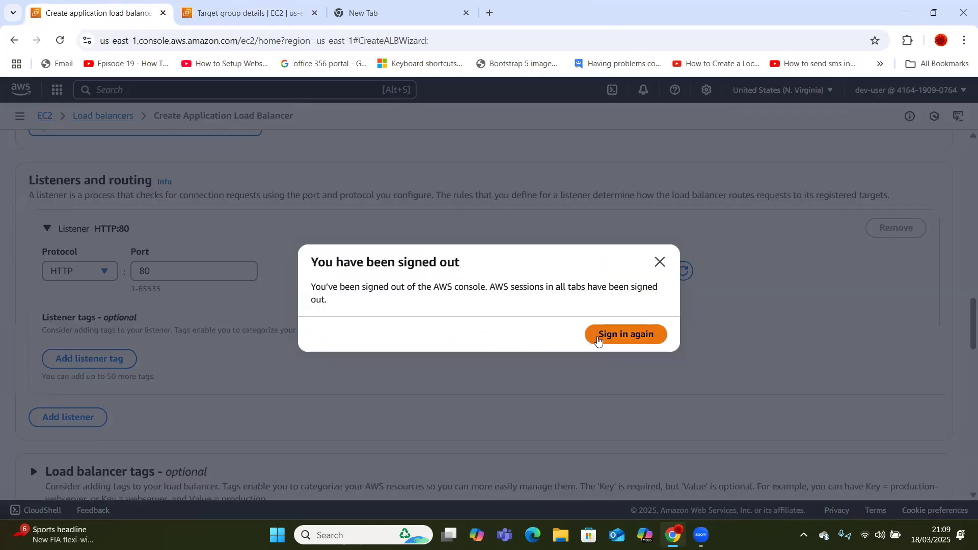
click(599, 340)
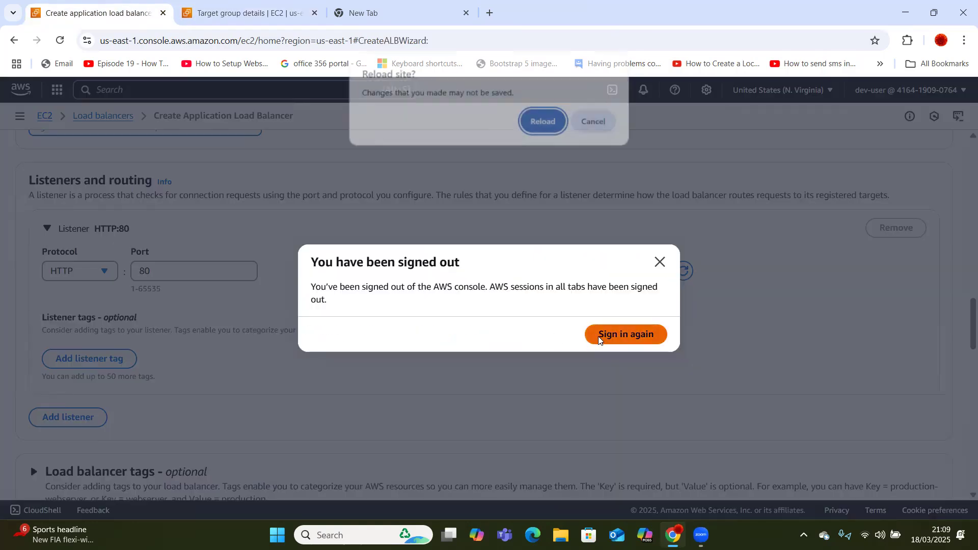
click(545, 127)
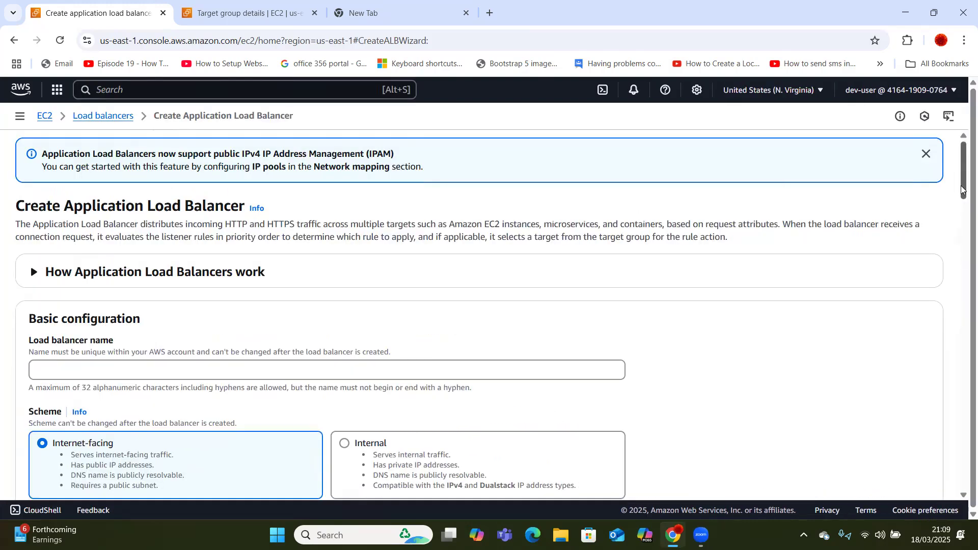
Enable the us-east-1a and us-east-1b availability zones for the load balancer.
drag(962, 190, 961, 281)
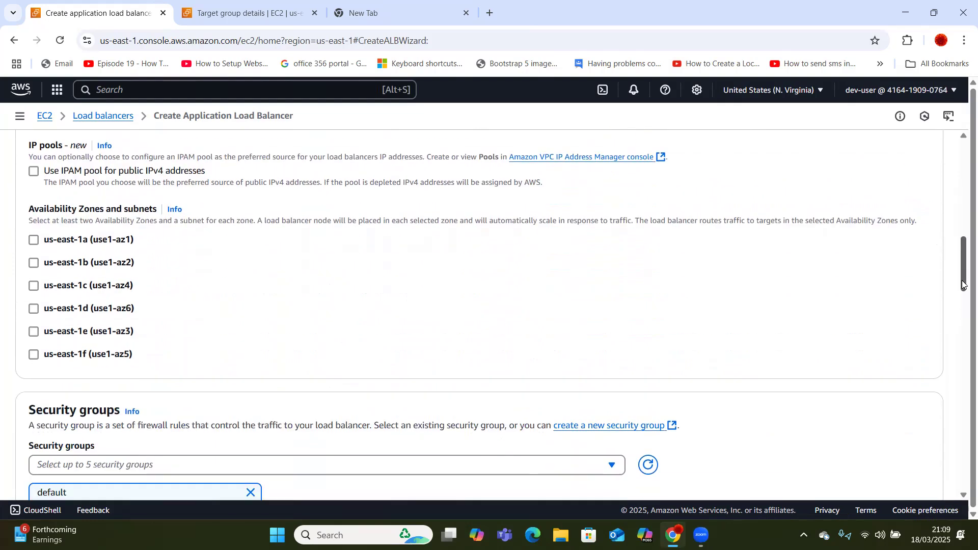
click(33, 240)
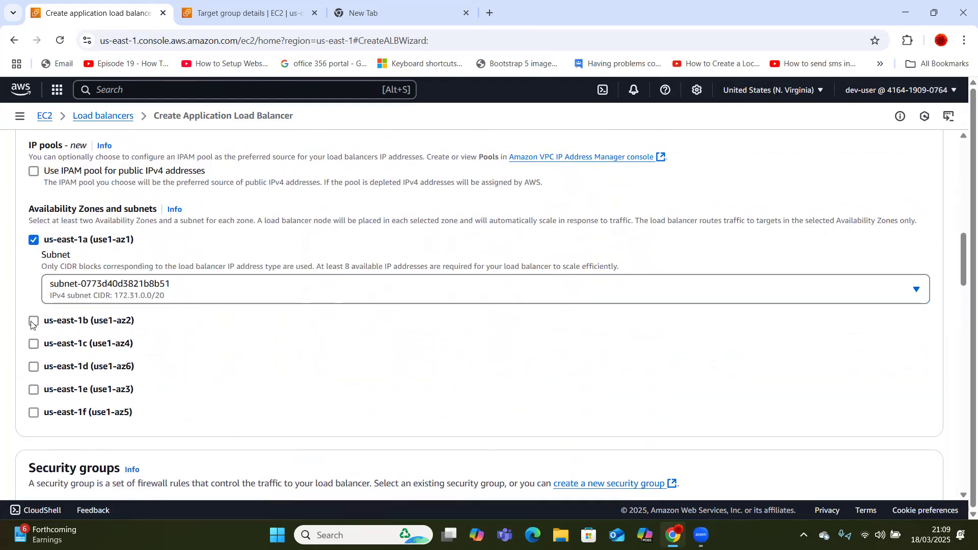
click(32, 323)
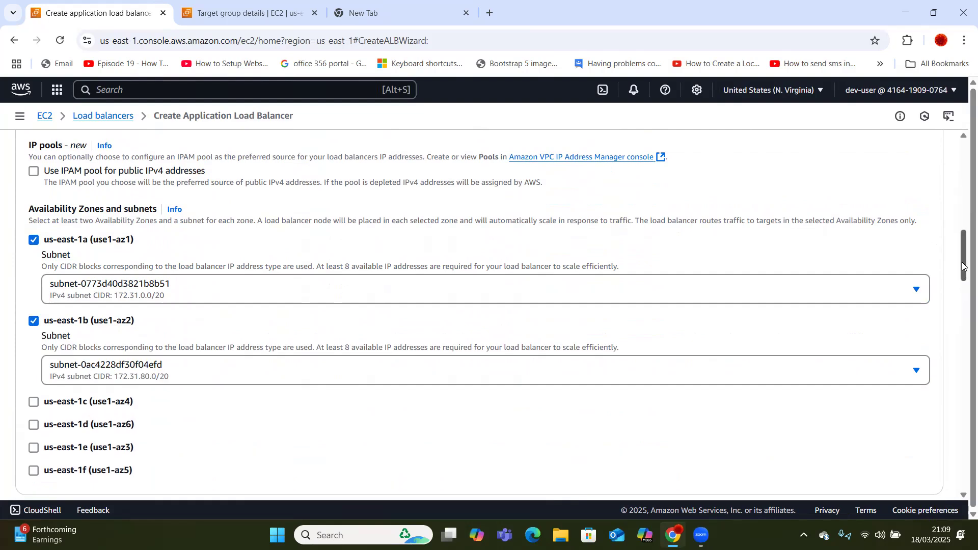
Make the HTTP:80 listener forward to the ec2-load-balancing-tg target group.
drag(963, 265, 962, 316)
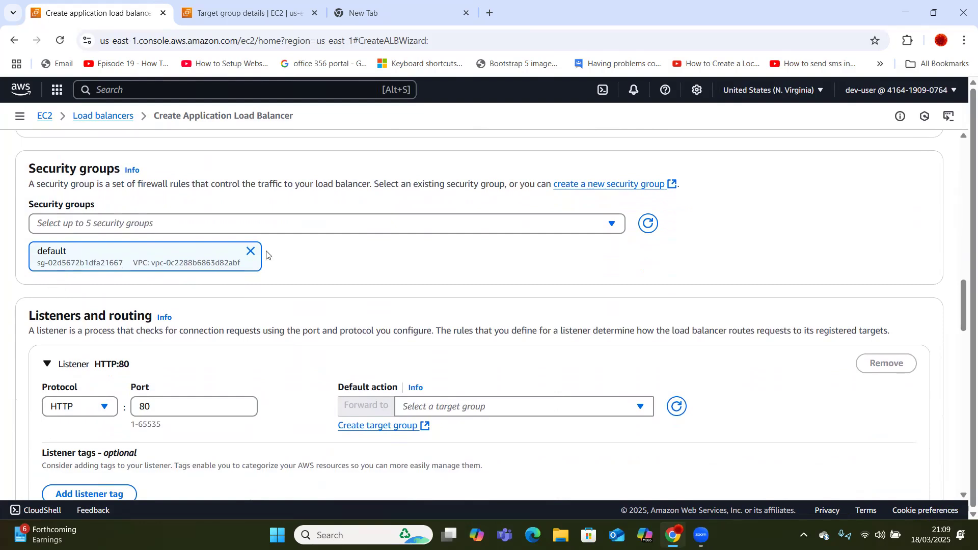
click(537, 406)
click(506, 383)
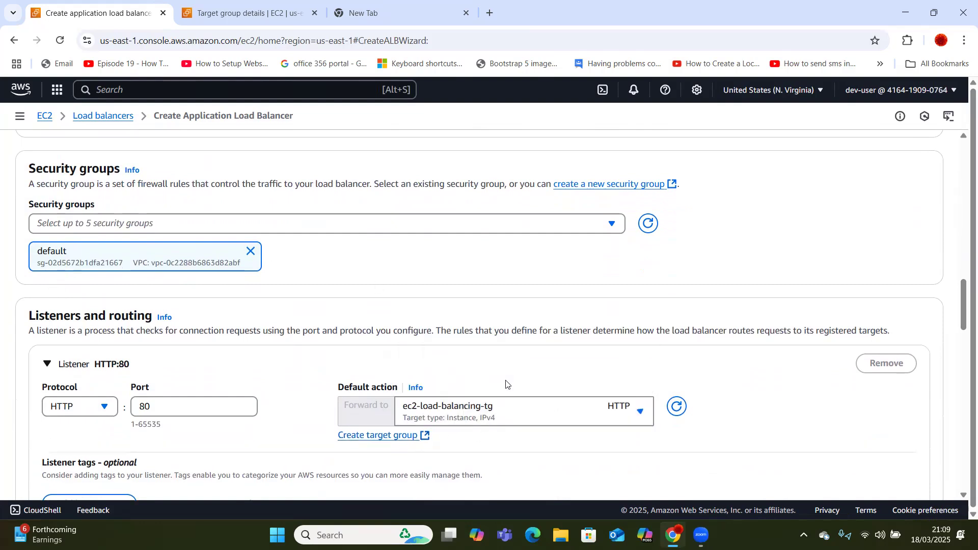
Check the Load balancer tags section and submit, exposing the missing required name.
drag(963, 311, 922, 395)
scroll(919, 388, up, 10)
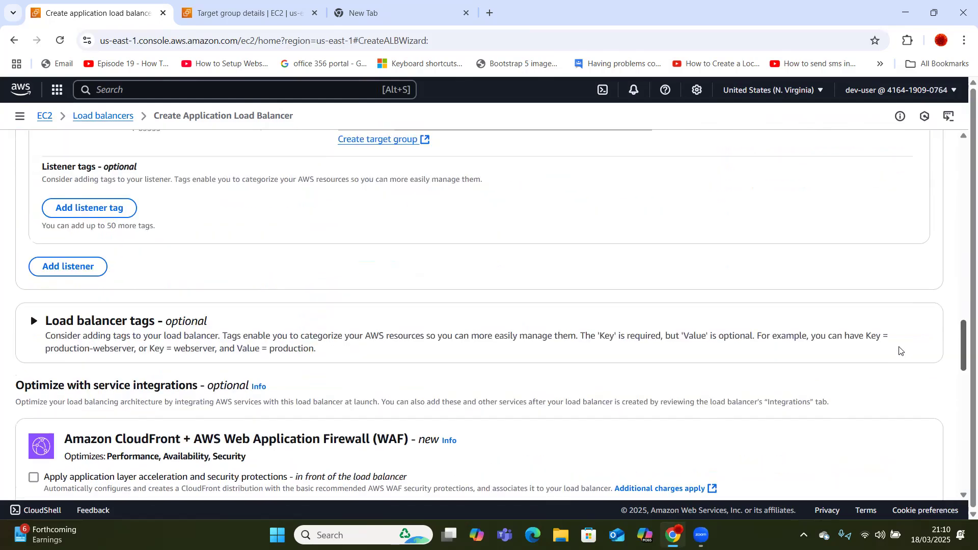
click(59, 366)
click(59, 366)
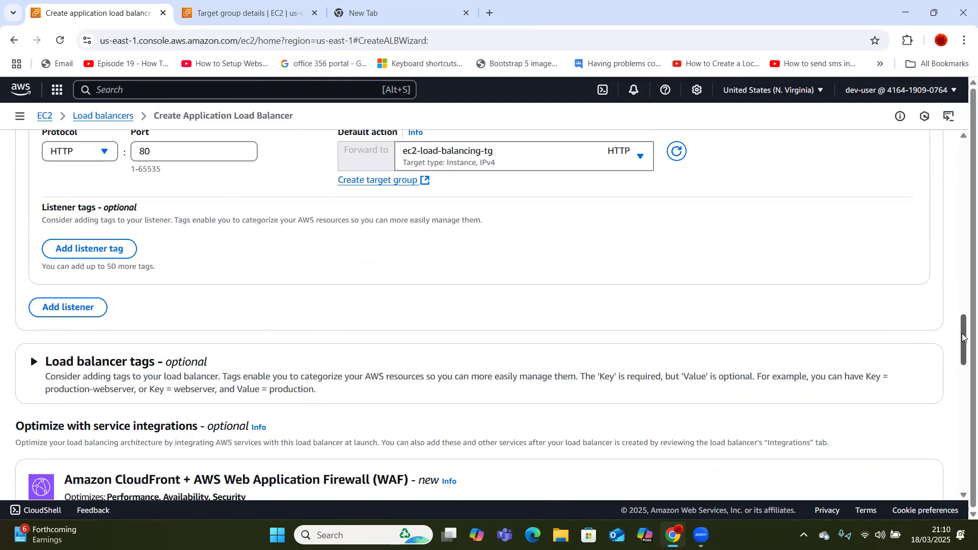
drag(964, 340, 962, 473)
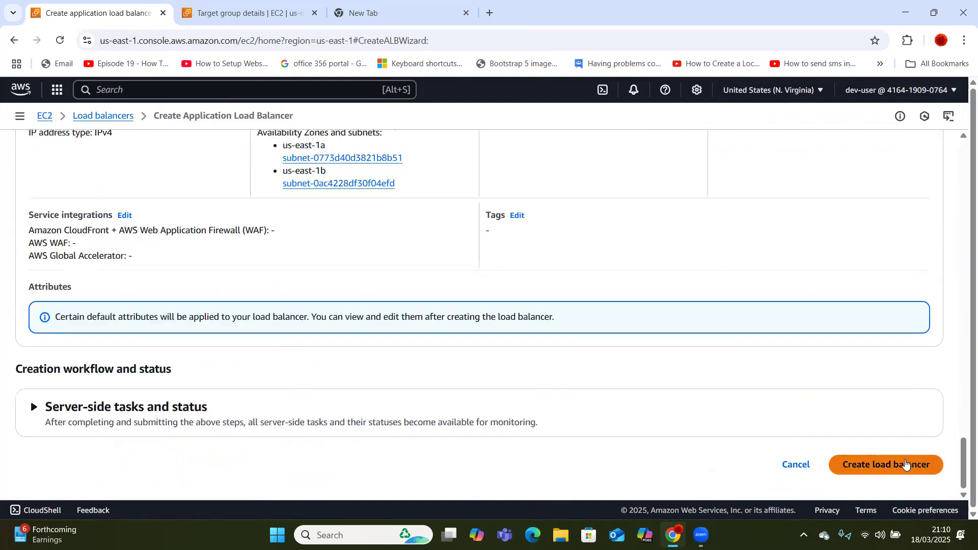
scroll(906, 463, up, 10)
click(400, 312)
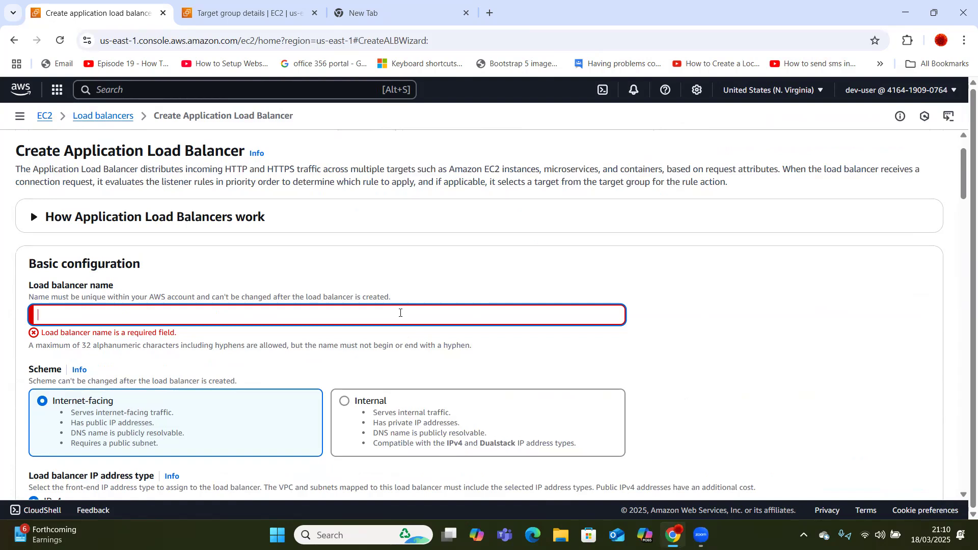
Name the load balancer ec2-load-balancer and create it.
text(ec2)
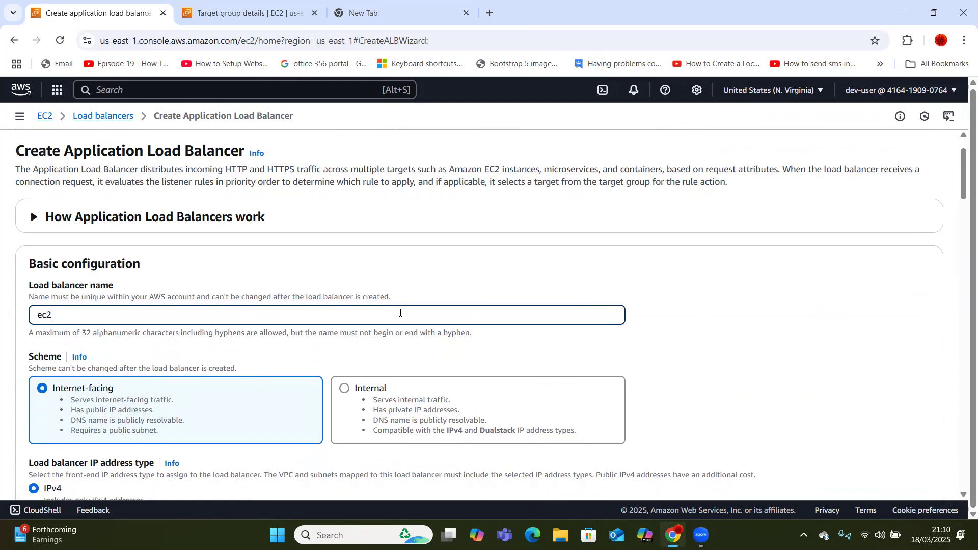
text(-l)
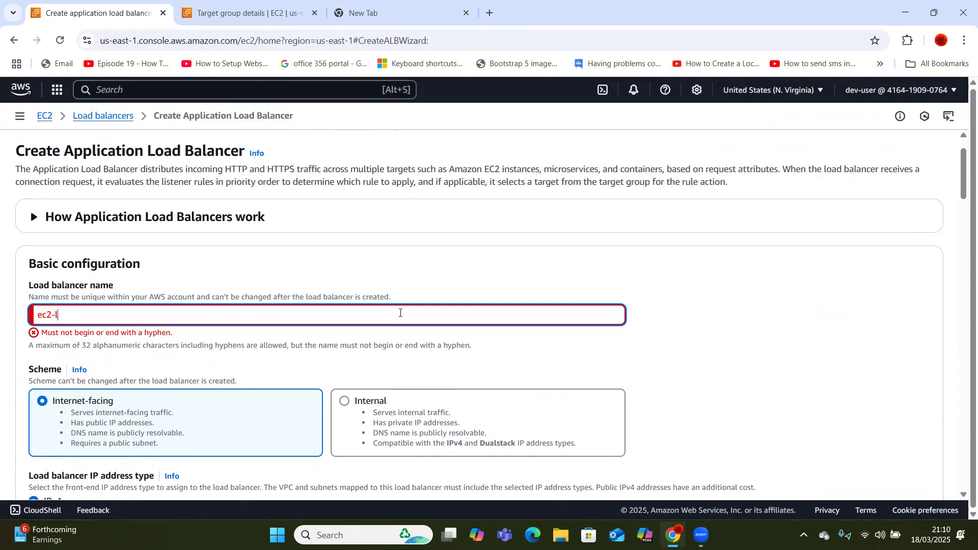
text(oad-balancer)
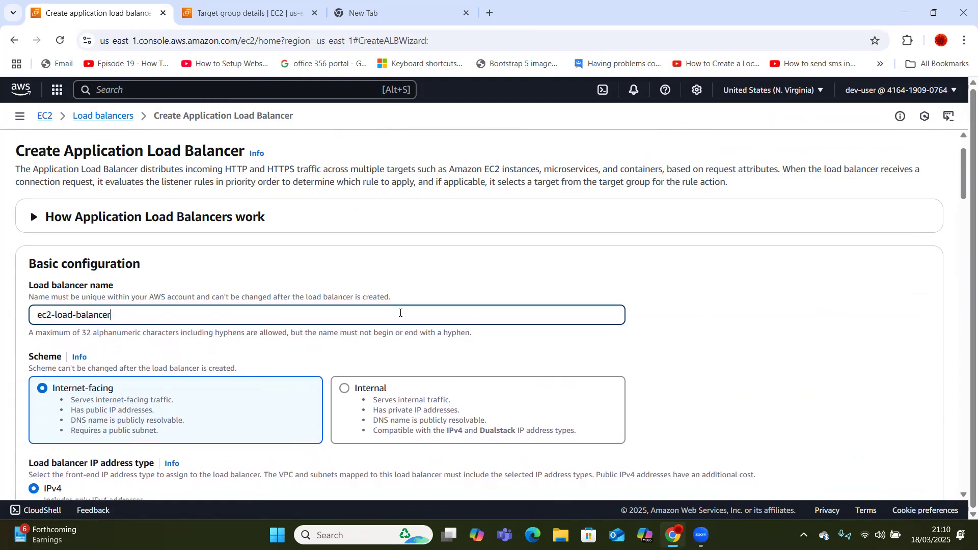
right_click(964, 172)
click(967, 155)
drag(966, 155, 905, 484)
click(904, 191)
click(896, 466)
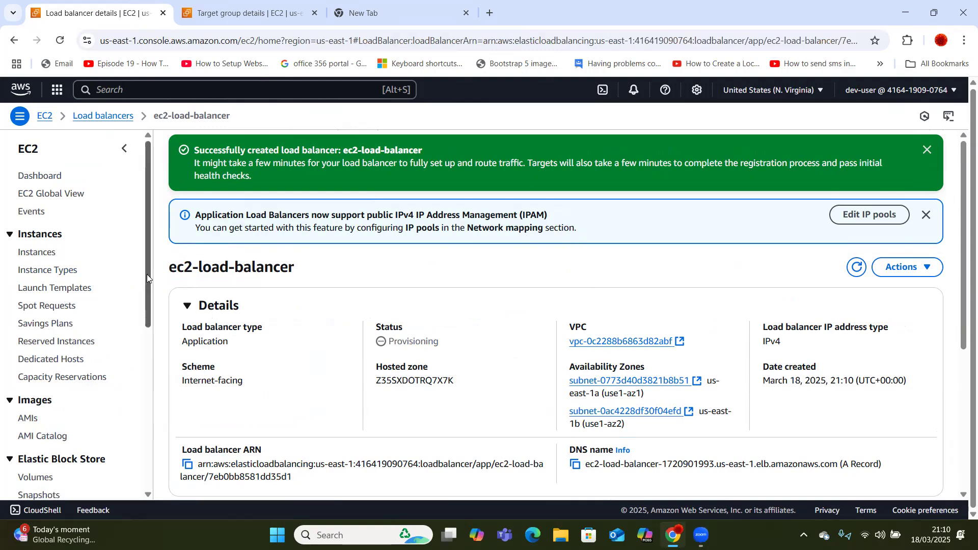
Go to Launch Templates from the EC2 sidebar.
drag(147, 274, 146, 277)
click(69, 284)
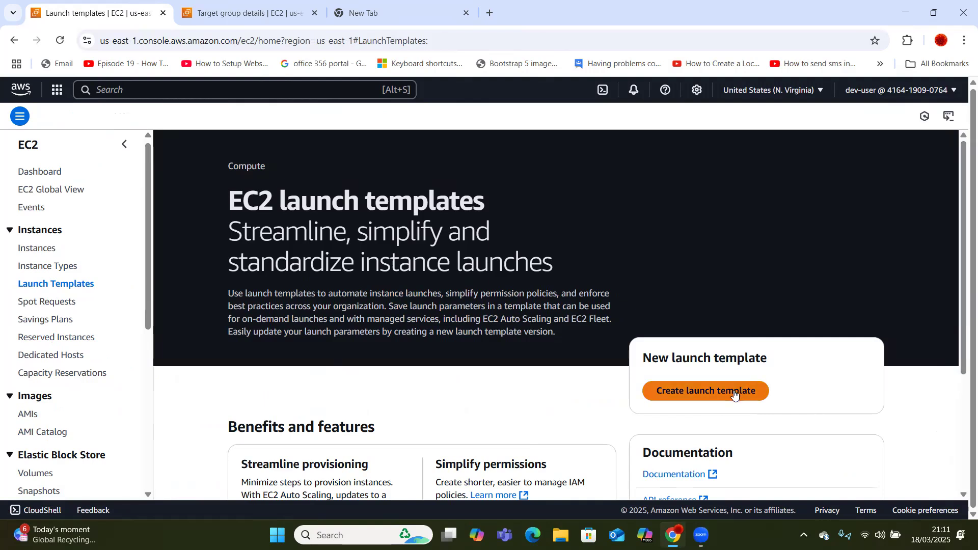
Begin a new launch template called ec2-launch-template and move down to the AMI section.
click(708, 391)
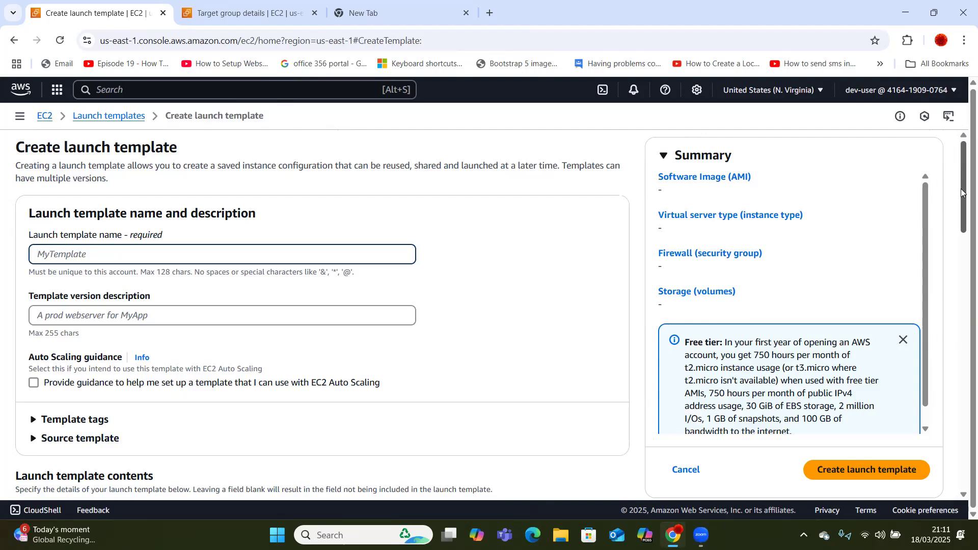
mouse_move(963, 194)
mouse_down()
mouse_move(963, 212)
mouse_move(963, 195)
mouse_up()
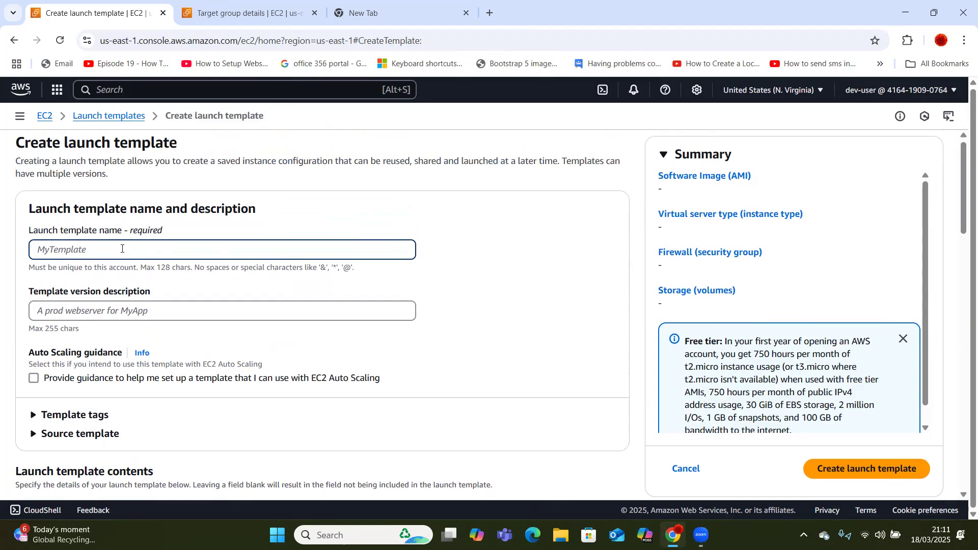
text(ec2-launch-template)
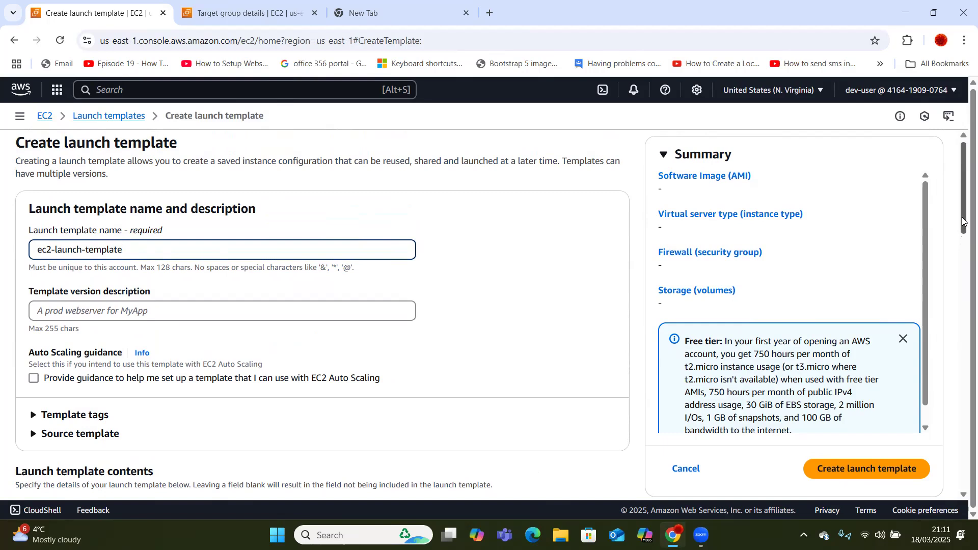
drag(962, 222, 963, 345)
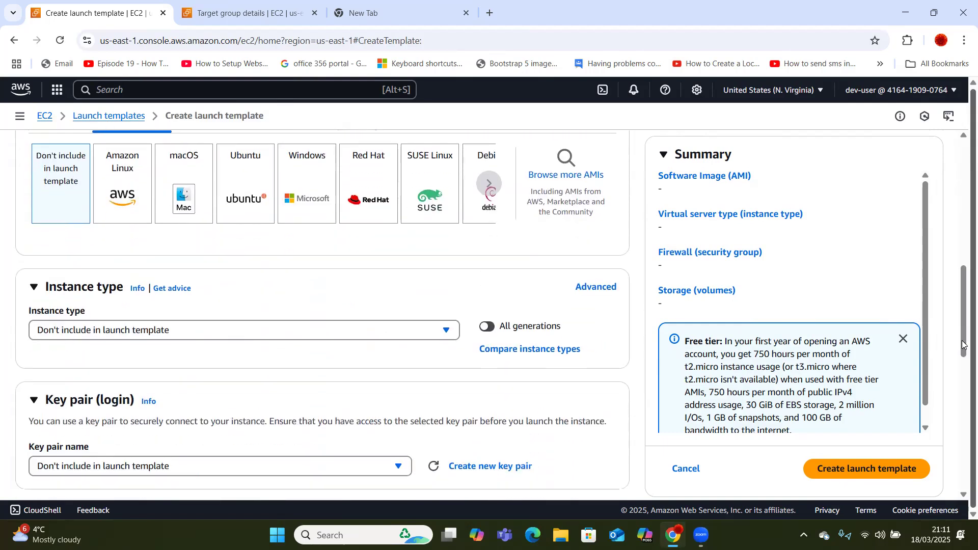
Choose Amazon Linux 2023 as the template's AMI.
click(131, 205)
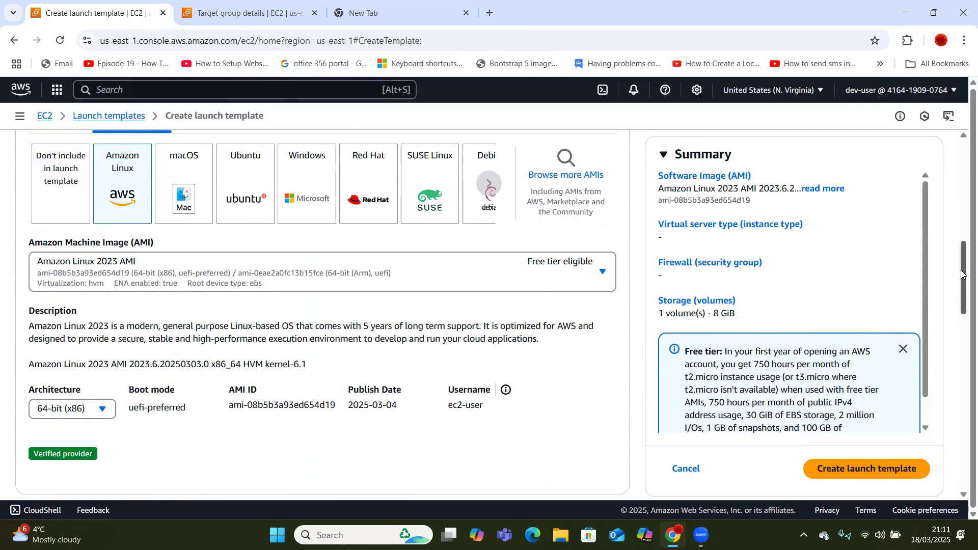
mouse_move(961, 274)
mouse_down()
mouse_move(960, 307)
mouse_move(960, 285)
mouse_up()
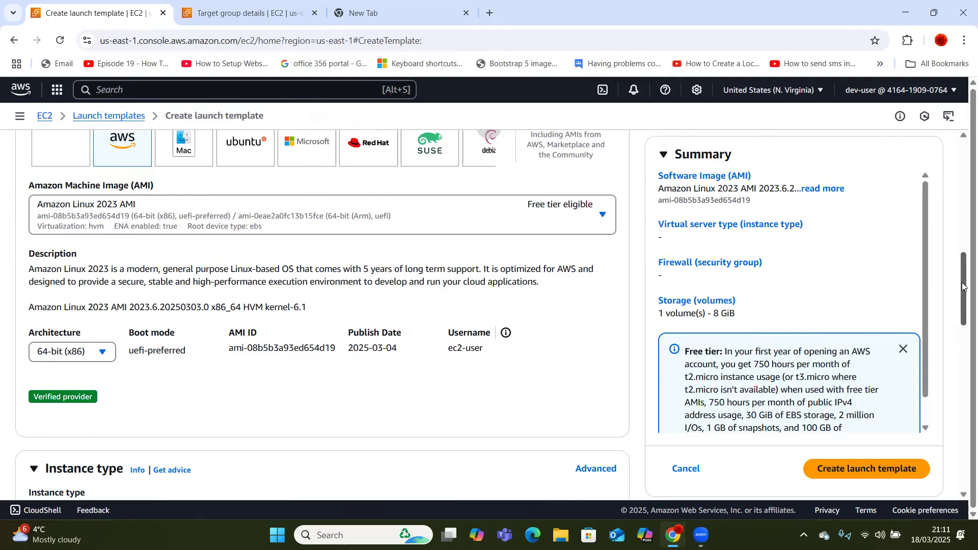
drag(964, 281, 962, 324)
Set instance type t2.micro and key pair ec2-spring-boot.
click(398, 297)
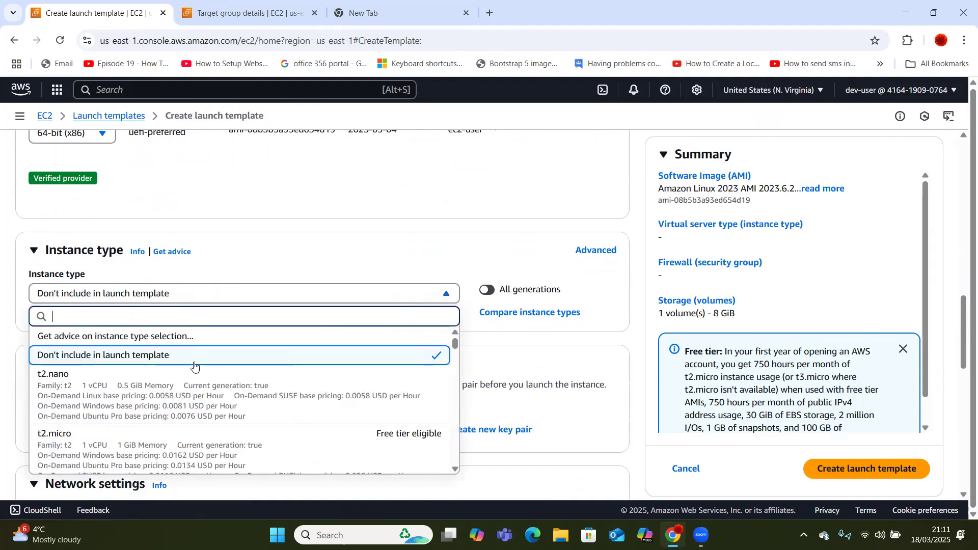
click(234, 453)
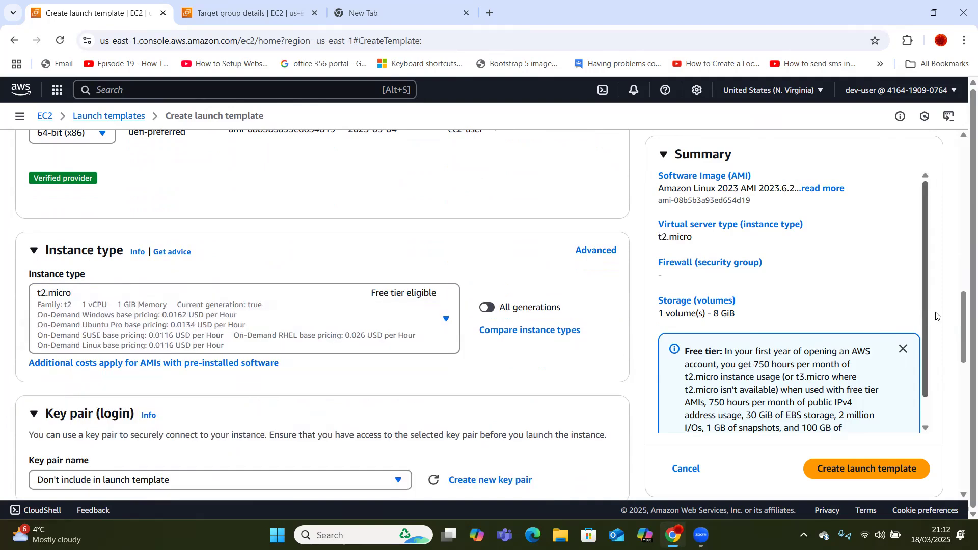
drag(963, 309, 963, 345)
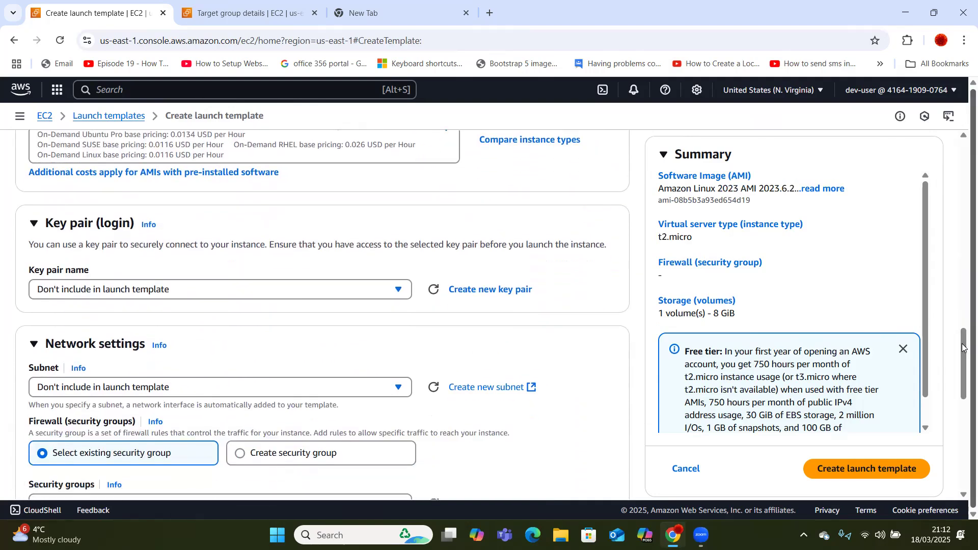
click(398, 290)
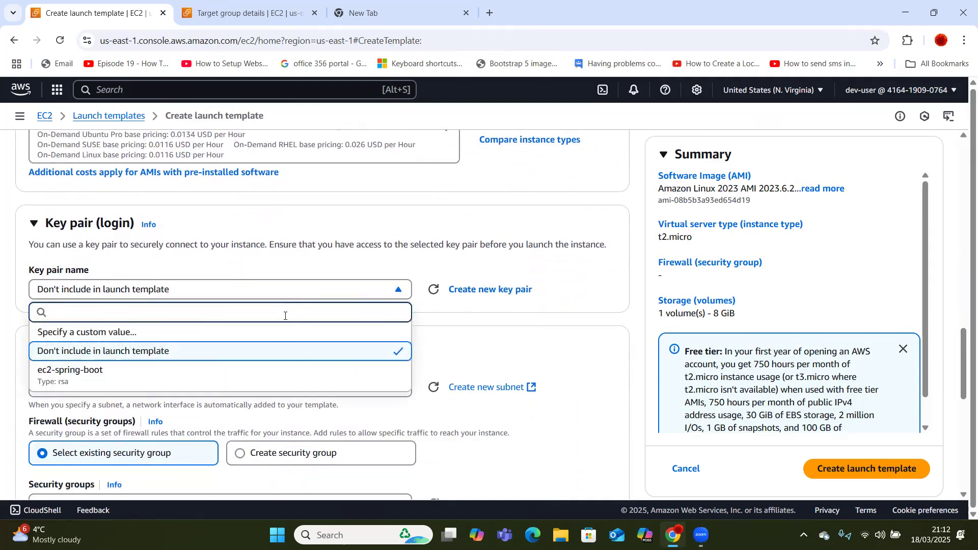
click(126, 376)
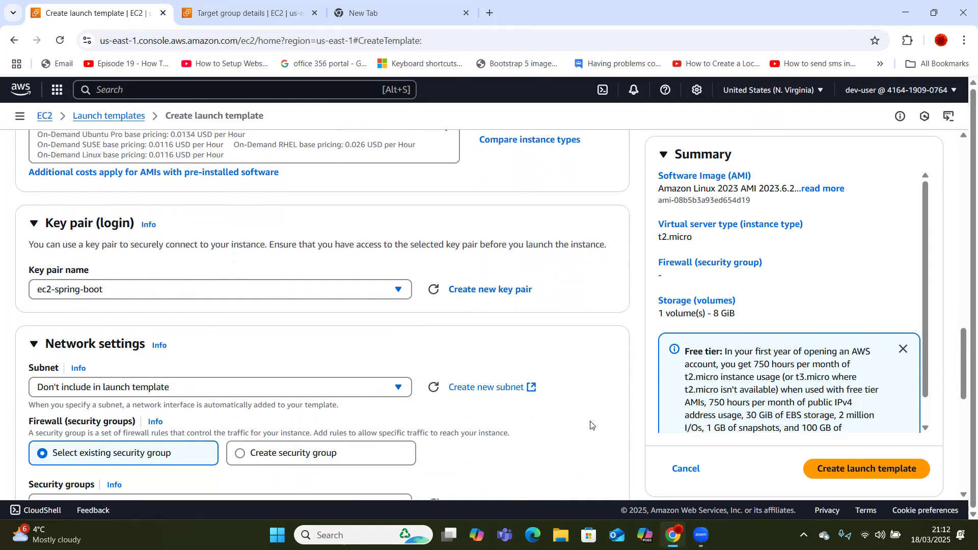
drag(963, 336, 963, 438)
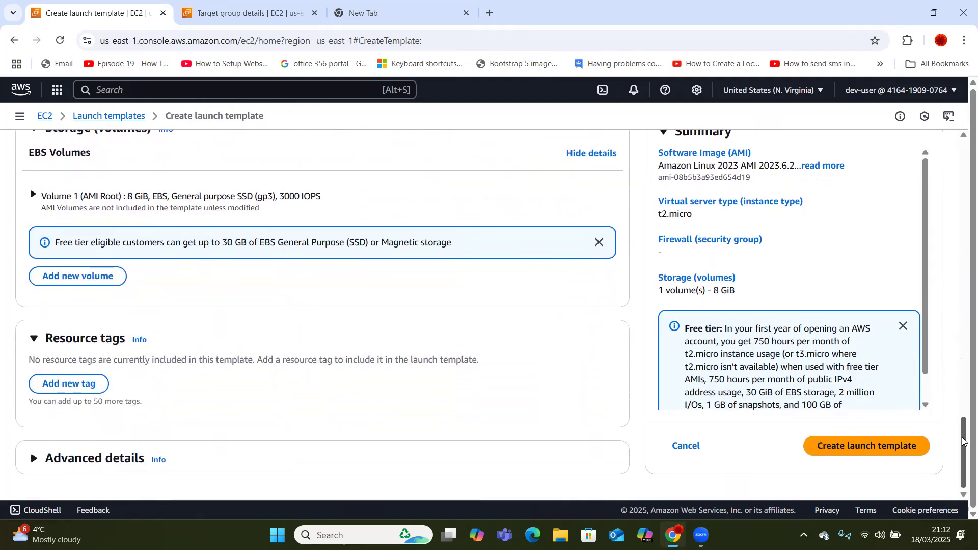
Create ec2-launch-template, then go to the EC2 Auto Scaling Groups page.
click(855, 447)
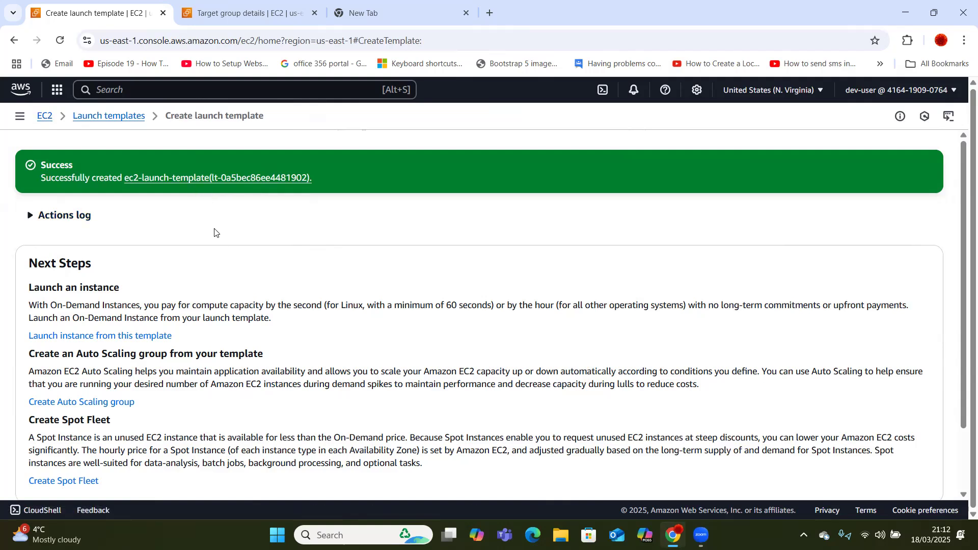
click(45, 117)
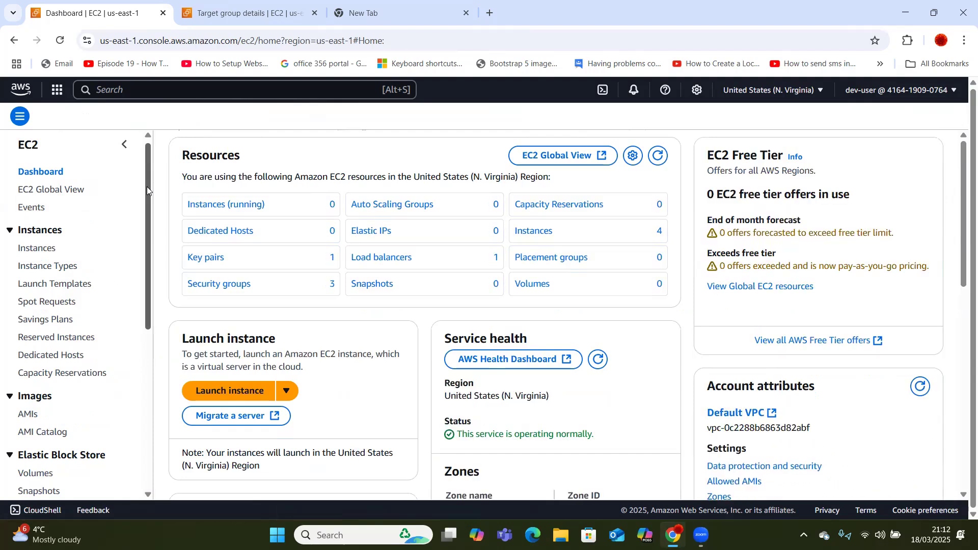
drag(147, 186, 159, 377)
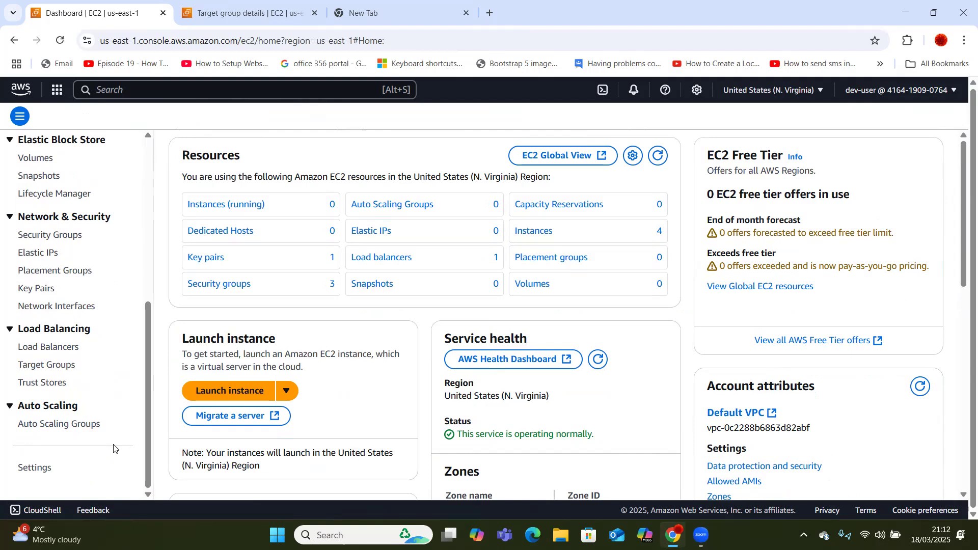
click(73, 426)
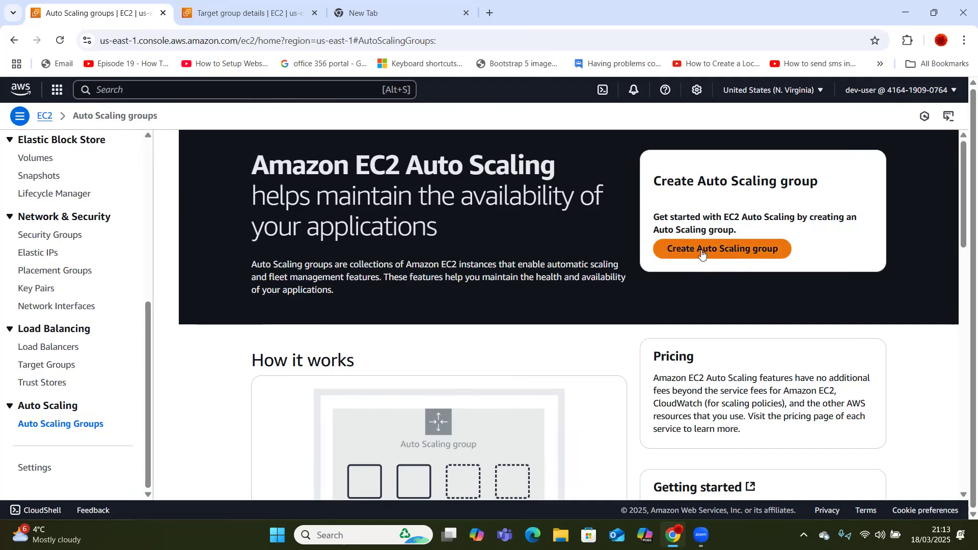
Create an Auto Scaling group named ec2-auto-scaling using ec2-launch-template and proceed.
click(737, 254)
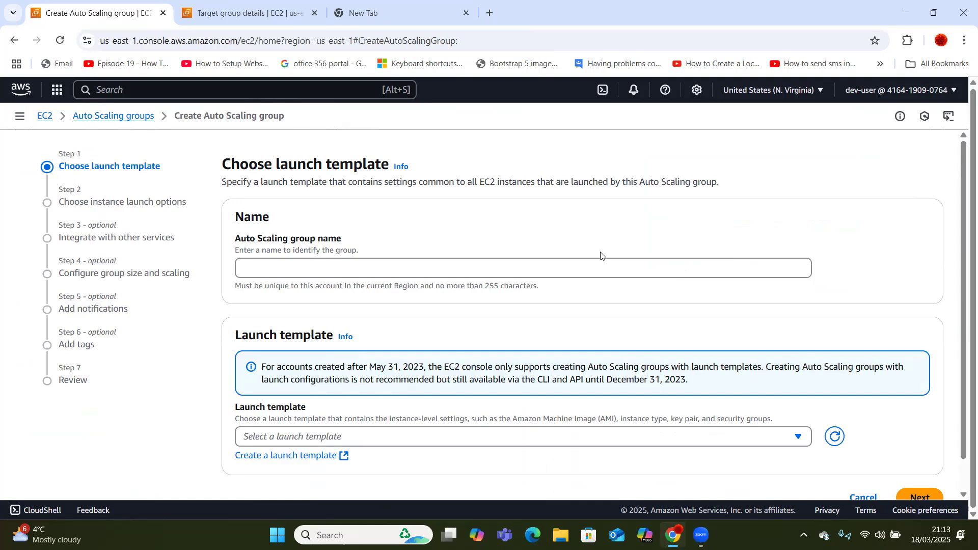
click(612, 262)
text(ec2-aut)
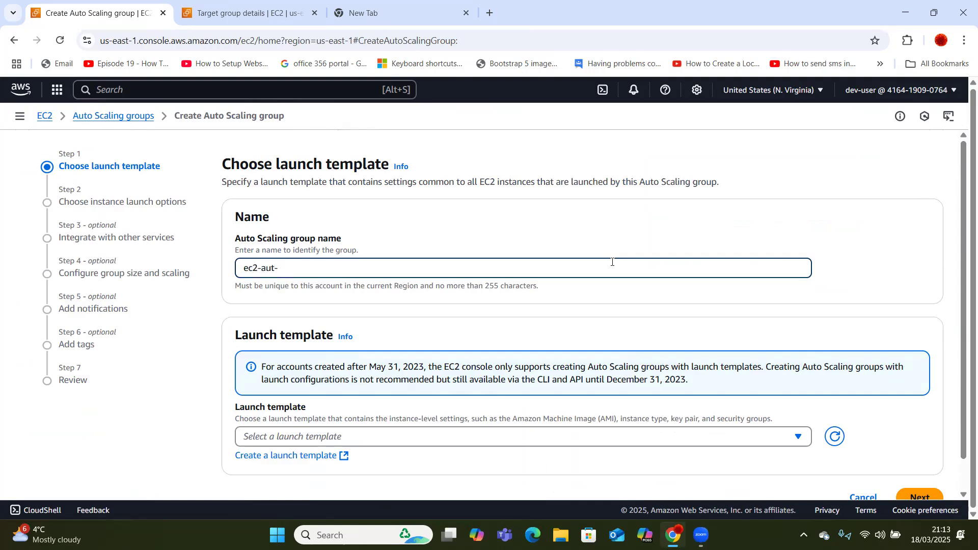
text(o-scaling)
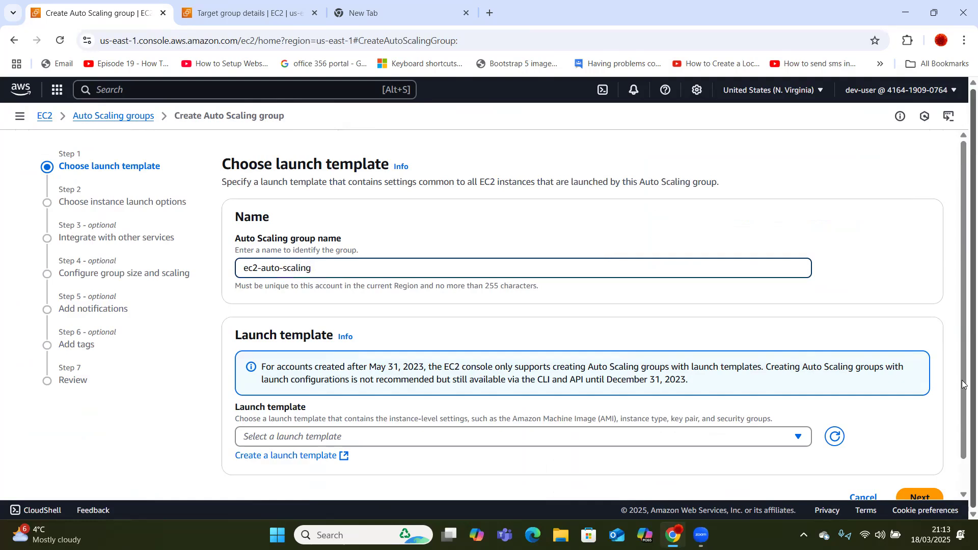
click(650, 442)
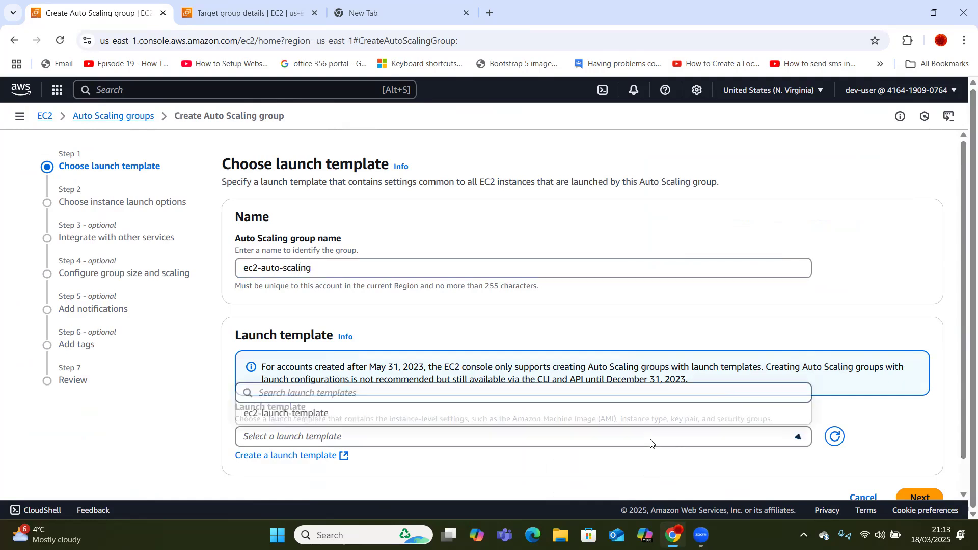
click(563, 413)
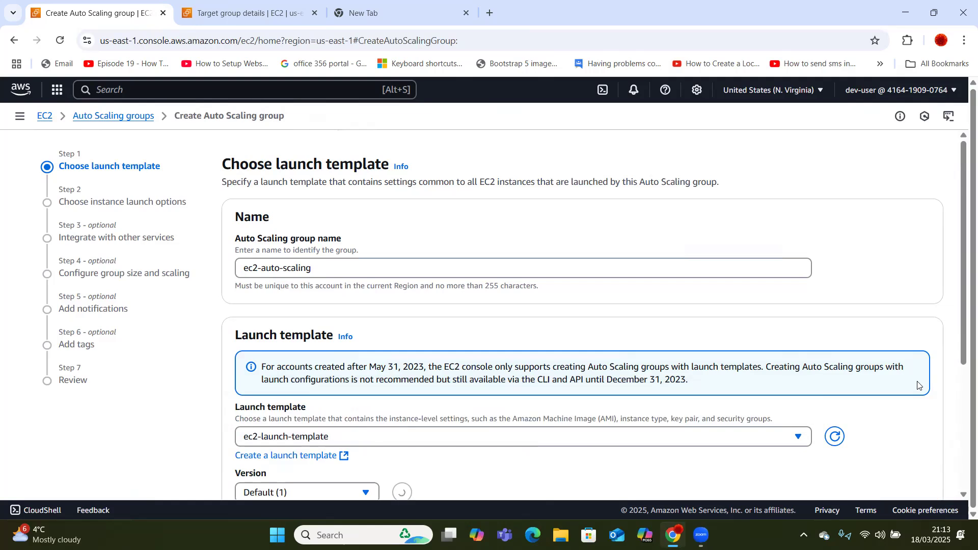
drag(962, 312, 964, 492)
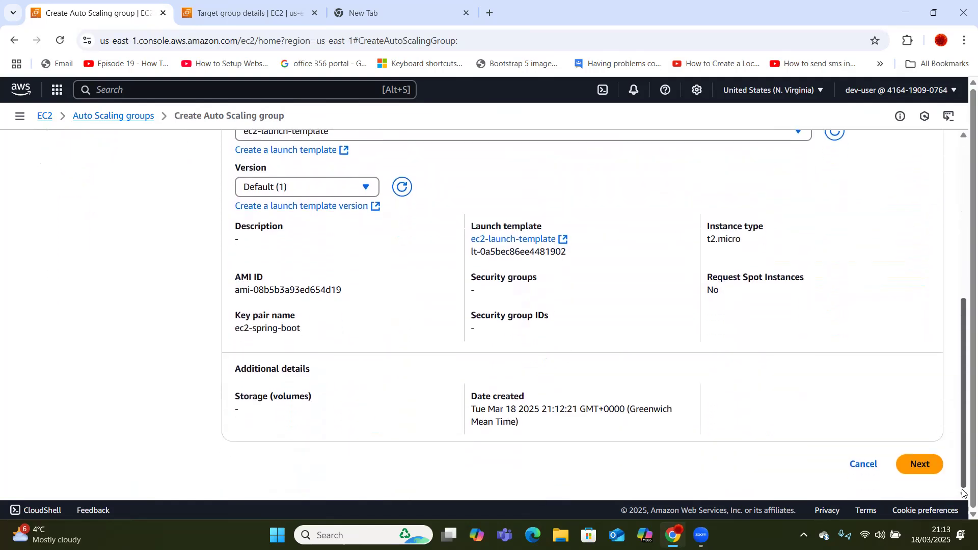
click(921, 465)
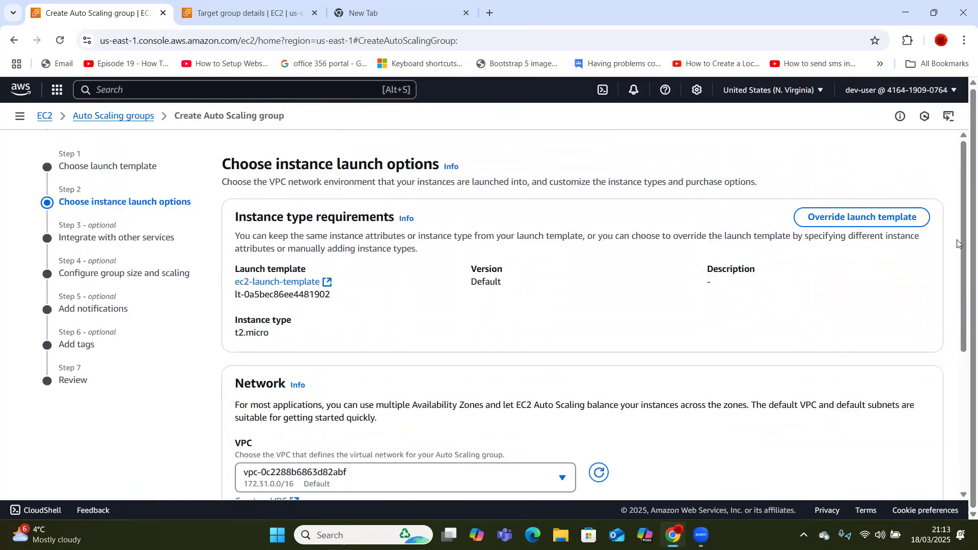
Select the us-east-1a and us-east-1b subnets for the group and advance.
drag(962, 239, 964, 360)
click(533, 340)
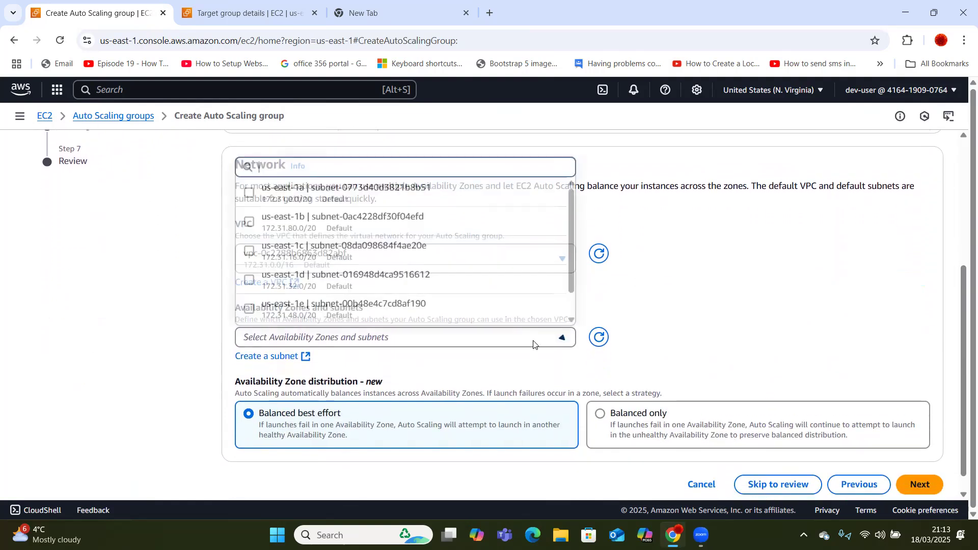
click(249, 193)
click(249, 220)
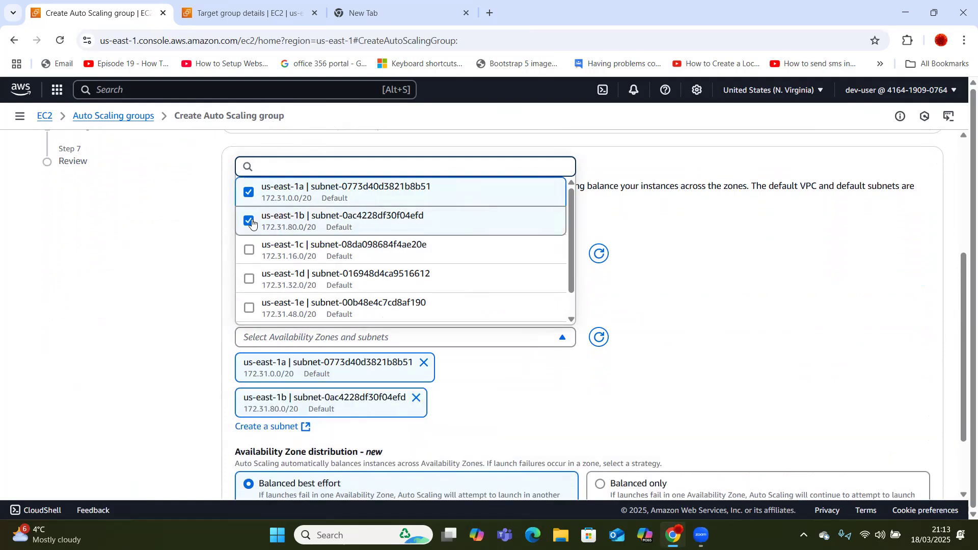
click(885, 369)
drag(962, 365, 963, 429)
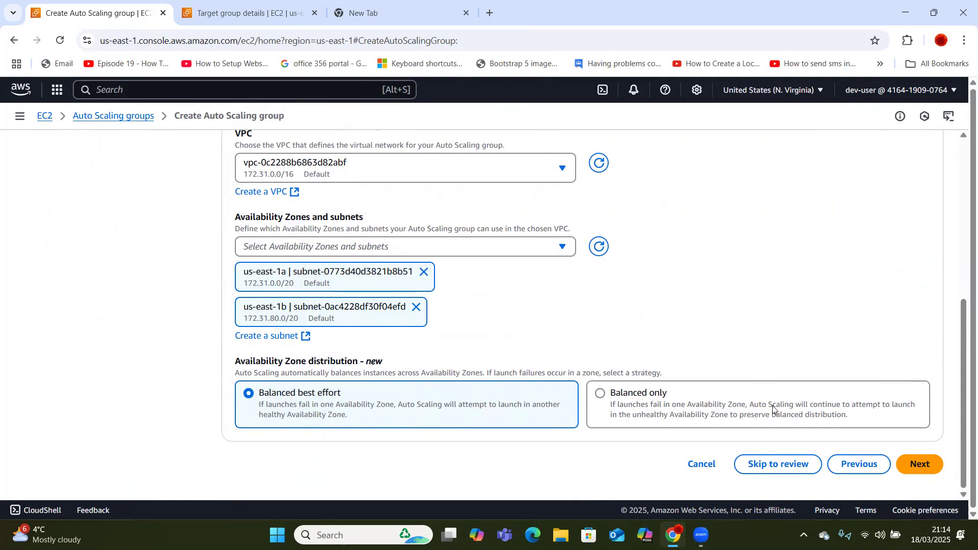
click(924, 468)
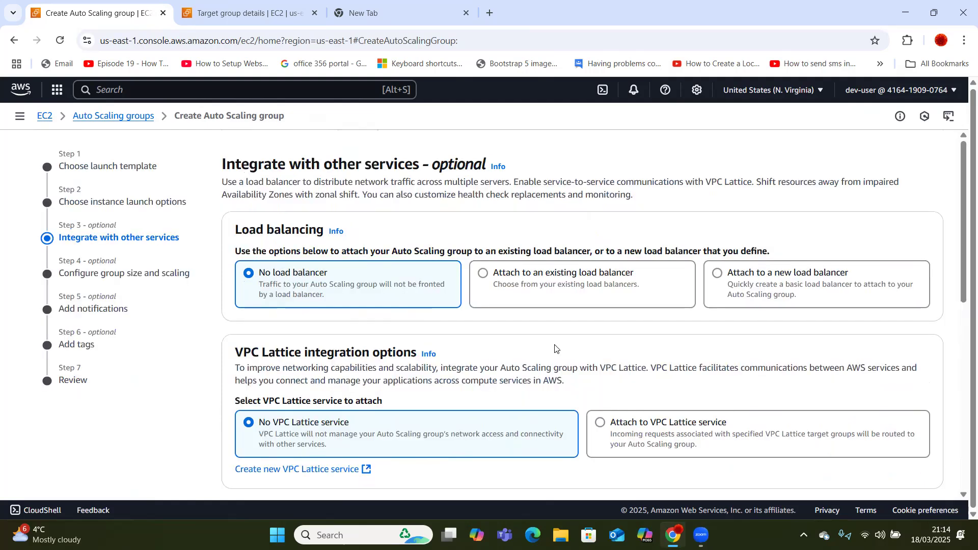
Attach the group to the existing ec2-load-balancing-tg target group.
click(484, 271)
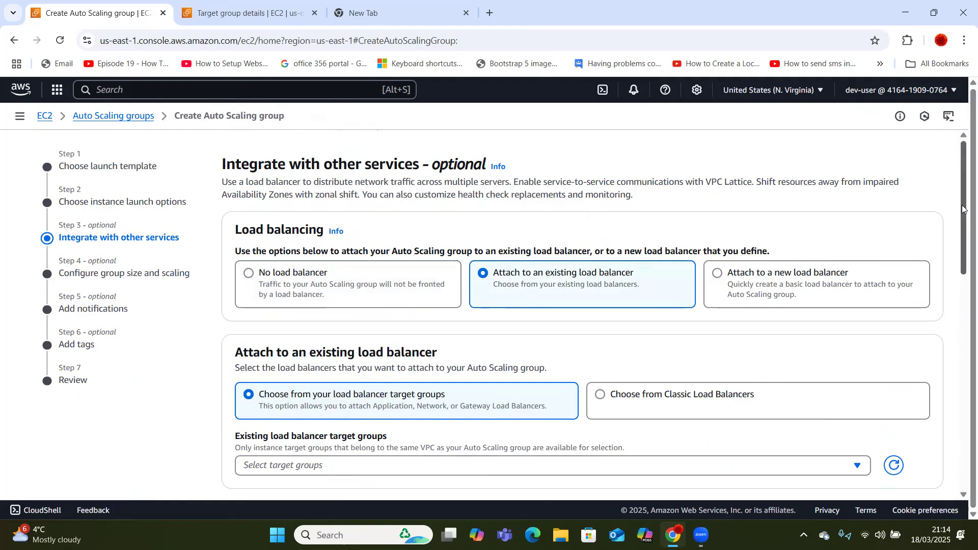
scroll(958, 229, down, 2)
click(768, 356)
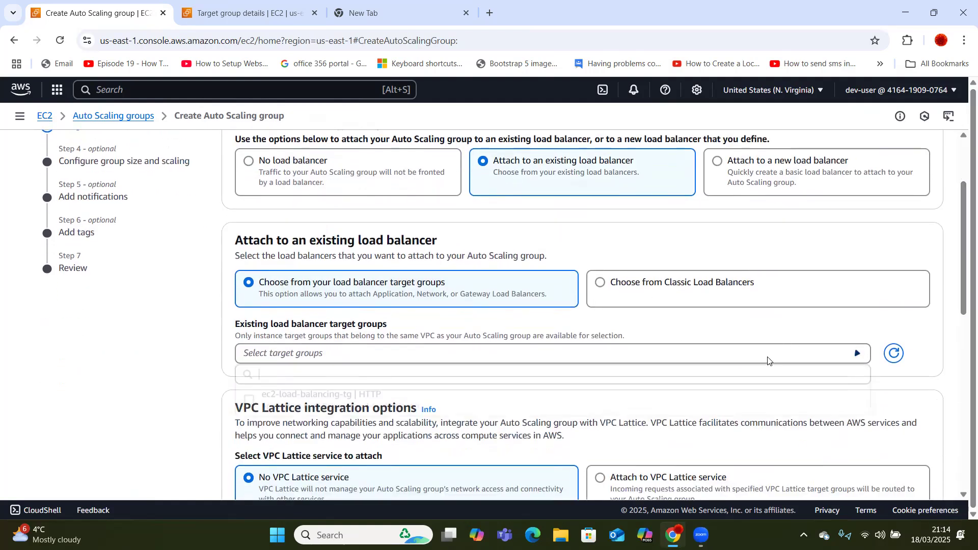
click(489, 396)
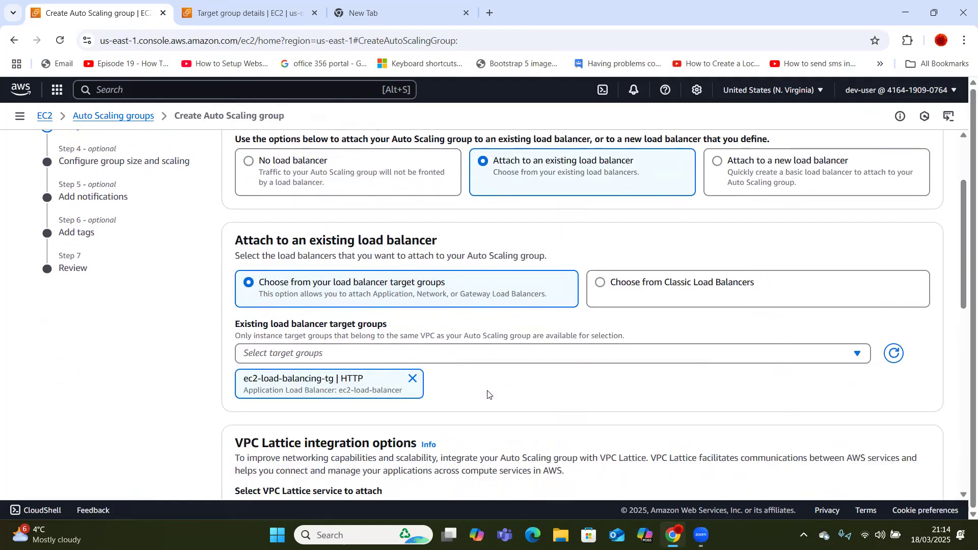
Turn on Elastic Load Balancing and Amazon EBS health checks and continue.
drag(962, 246, 962, 422)
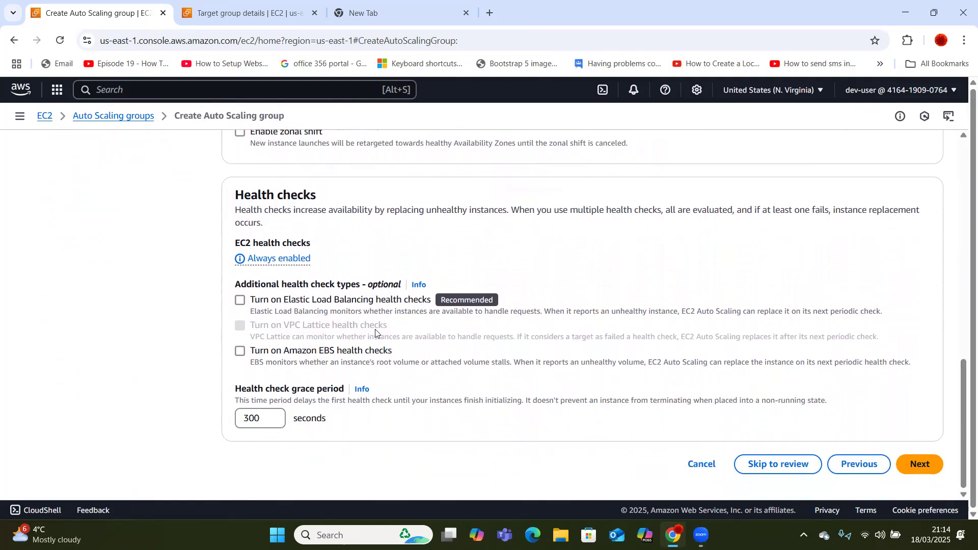
click(241, 301)
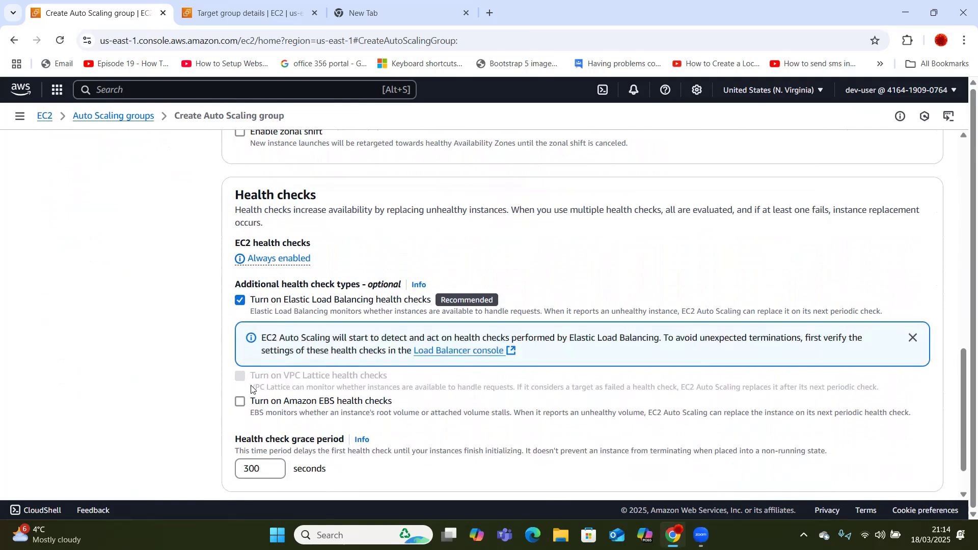
click(241, 402)
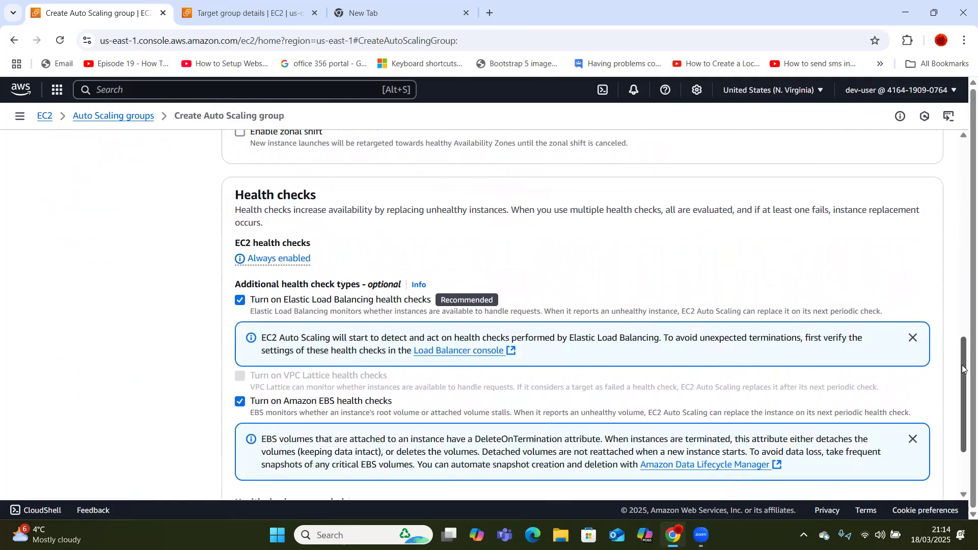
drag(962, 388, 961, 423)
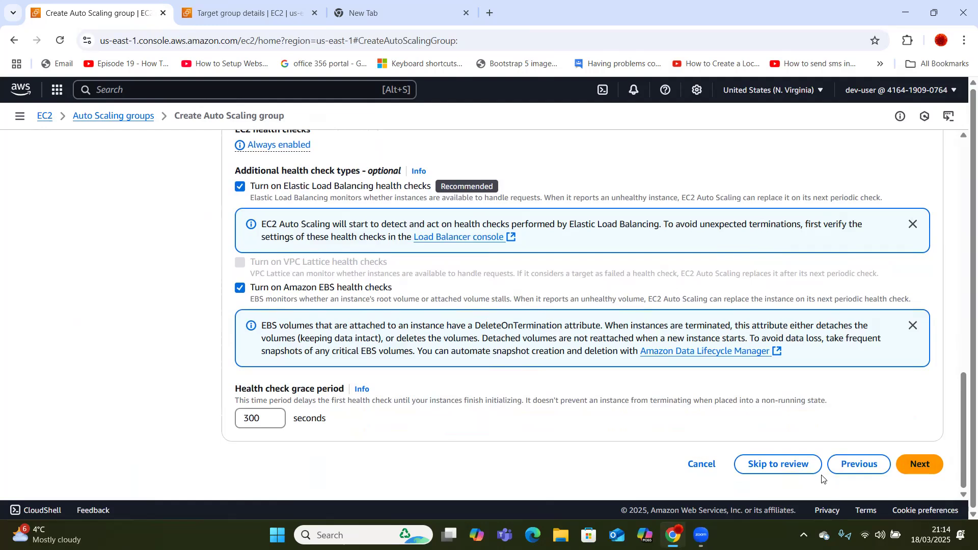
click(919, 465)
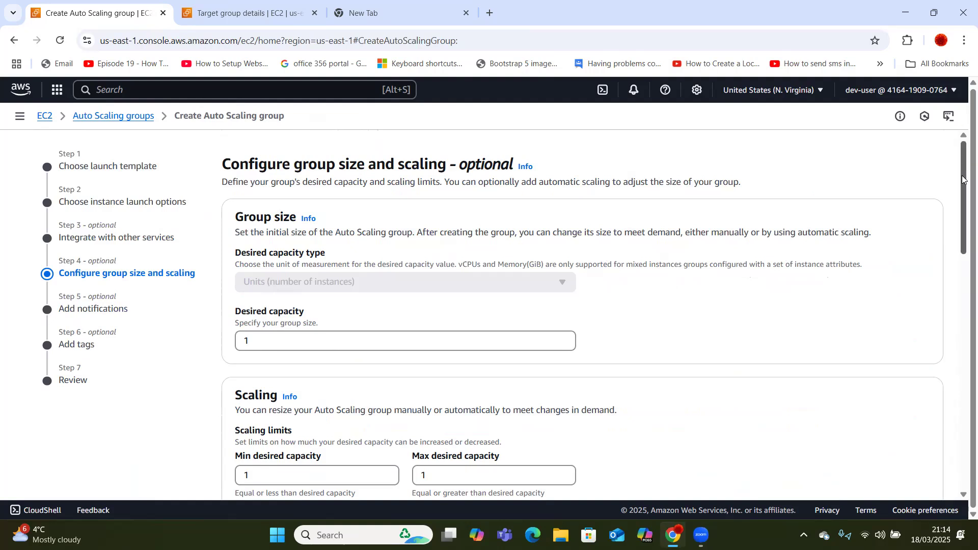
Set desired capacity 2, minimum 2 and maximum 3.
drag(962, 179, 962, 214)
click(312, 372)
click(268, 236)
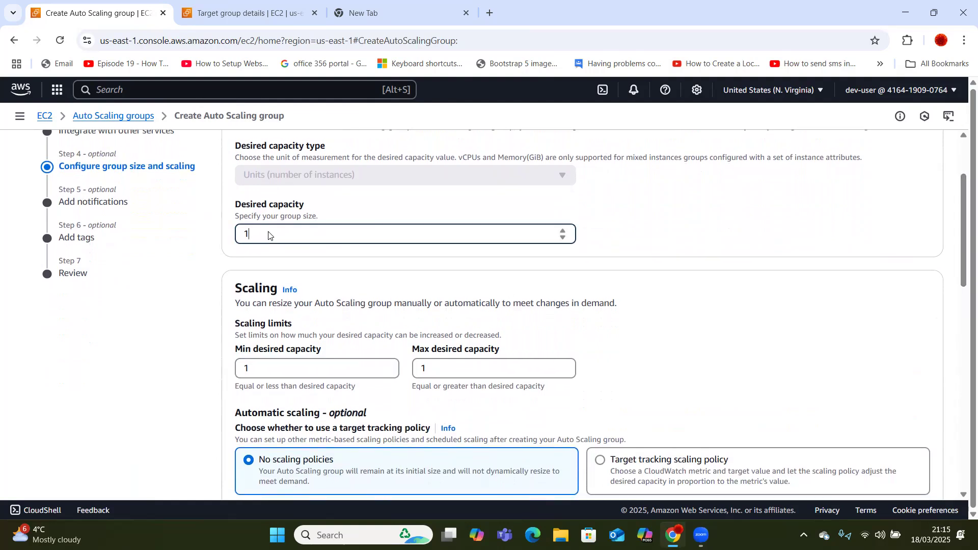
key(ctrl+a)
text(2)
click(266, 365)
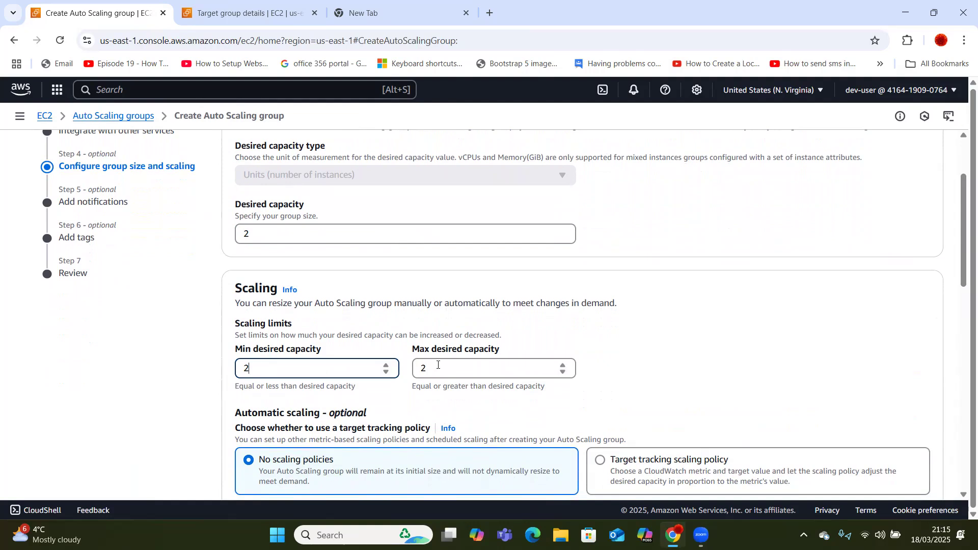
click(440, 369)
text(3)
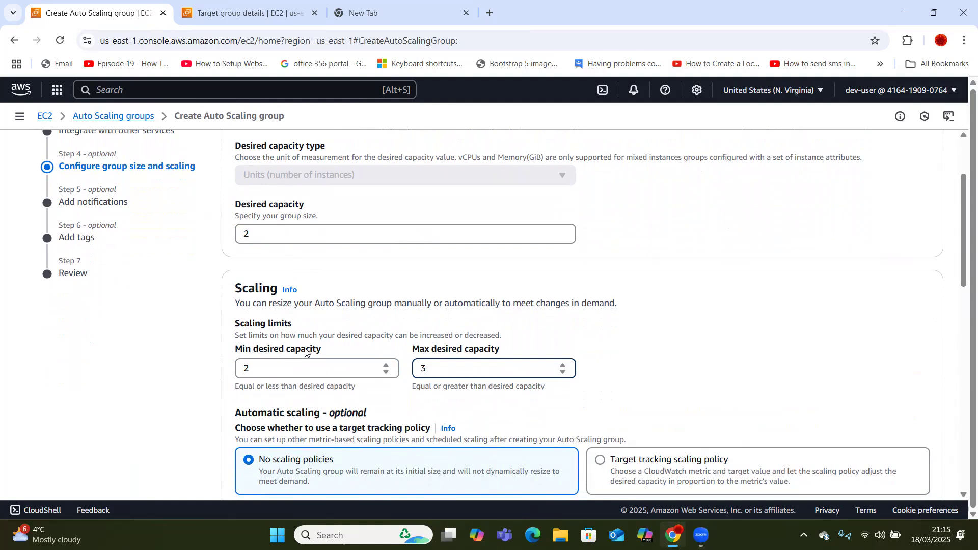
click(356, 325)
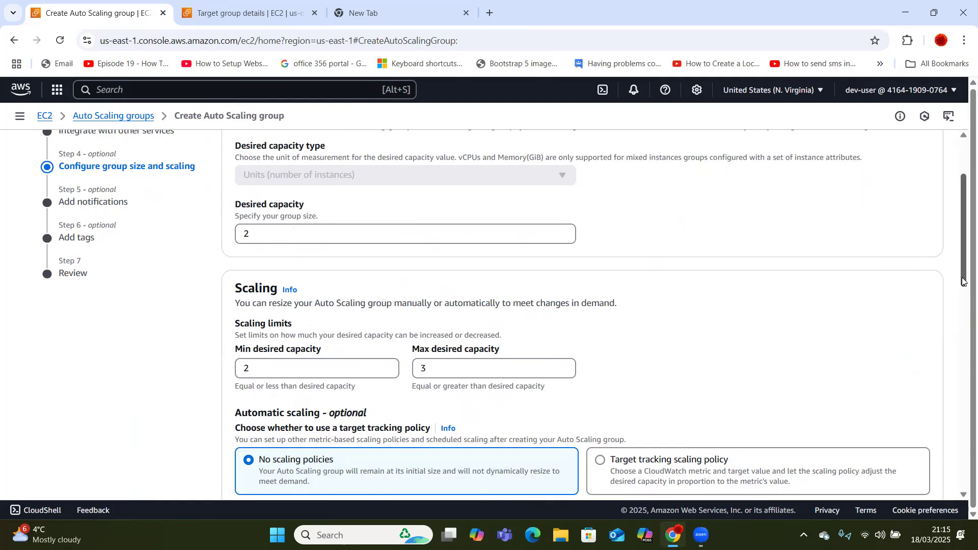
Add a target tracking CPU scaling policy and continue to notifications.
drag(961, 277, 963, 361)
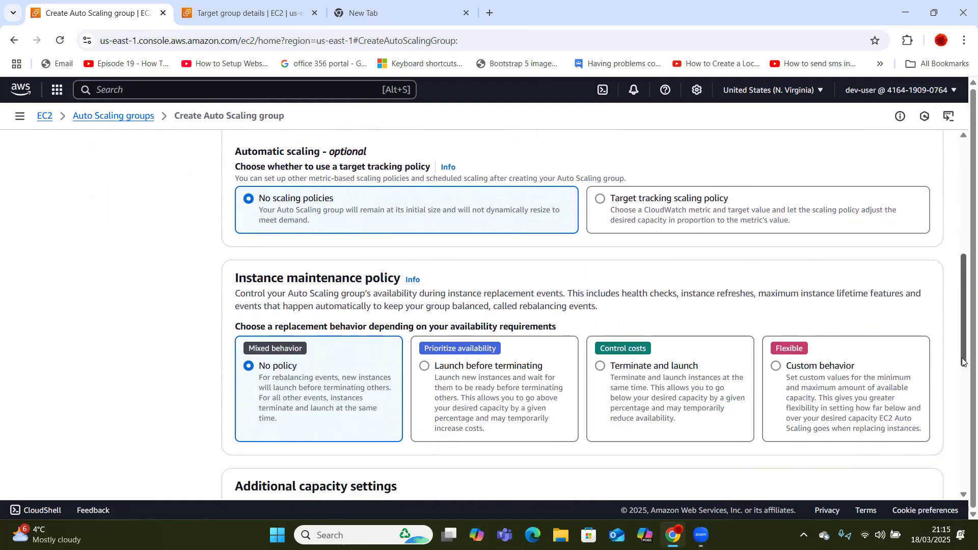
click(601, 200)
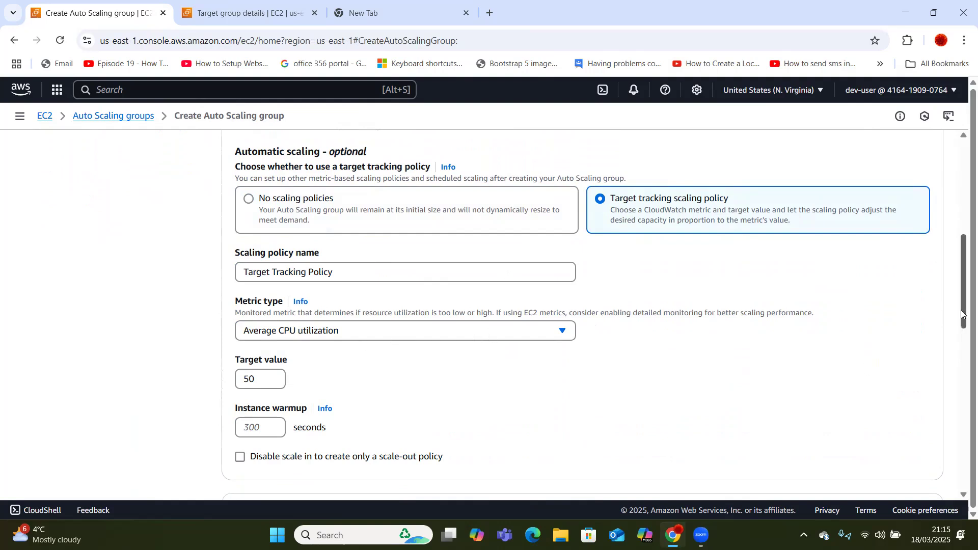
drag(961, 313, 961, 420)
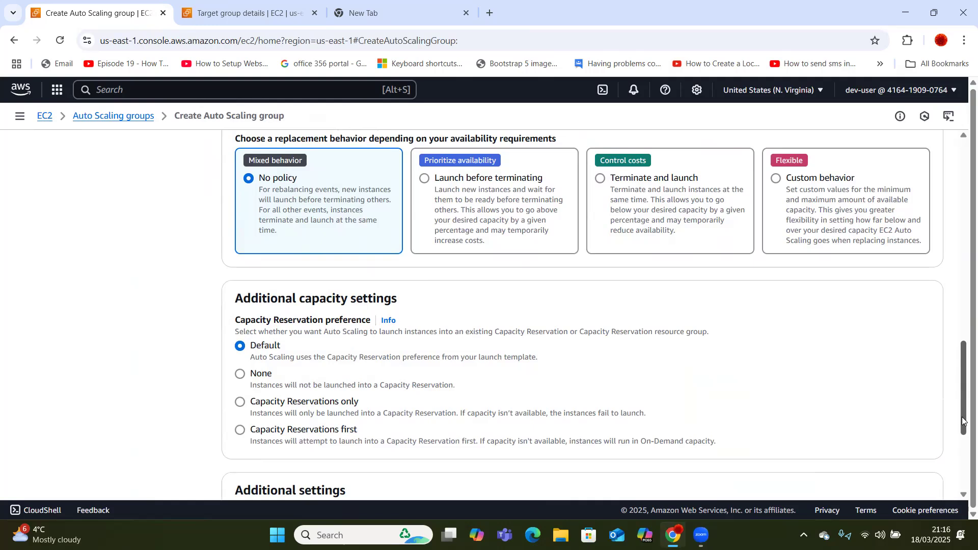
drag(962, 417, 963, 478)
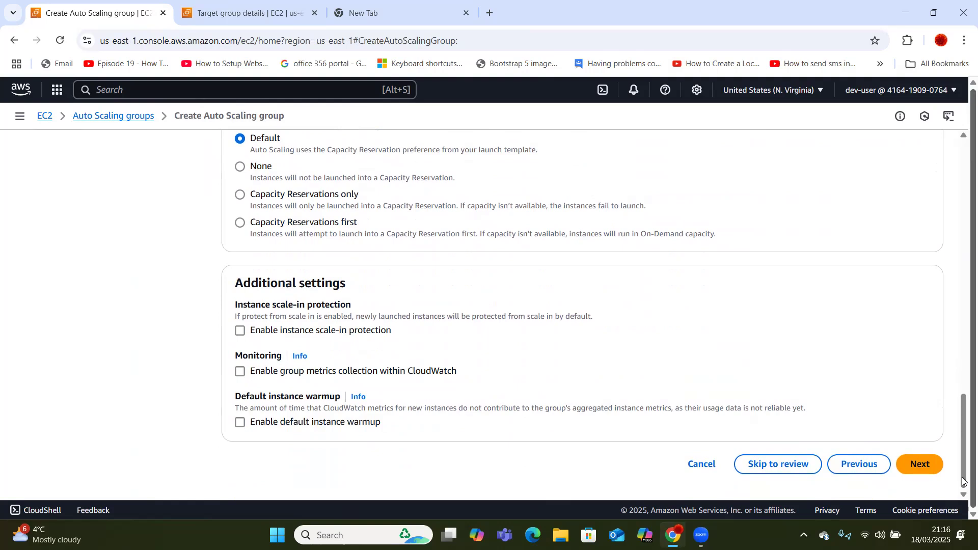
click(924, 466)
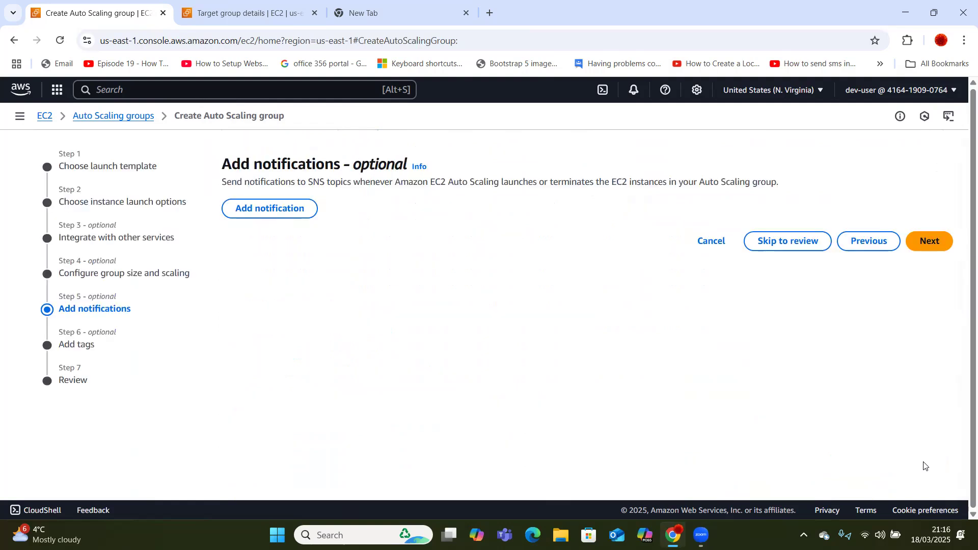
Skip notifications and tags, then create Auto Scaling group ec2-auto-scaling from the review page.
click(930, 243)
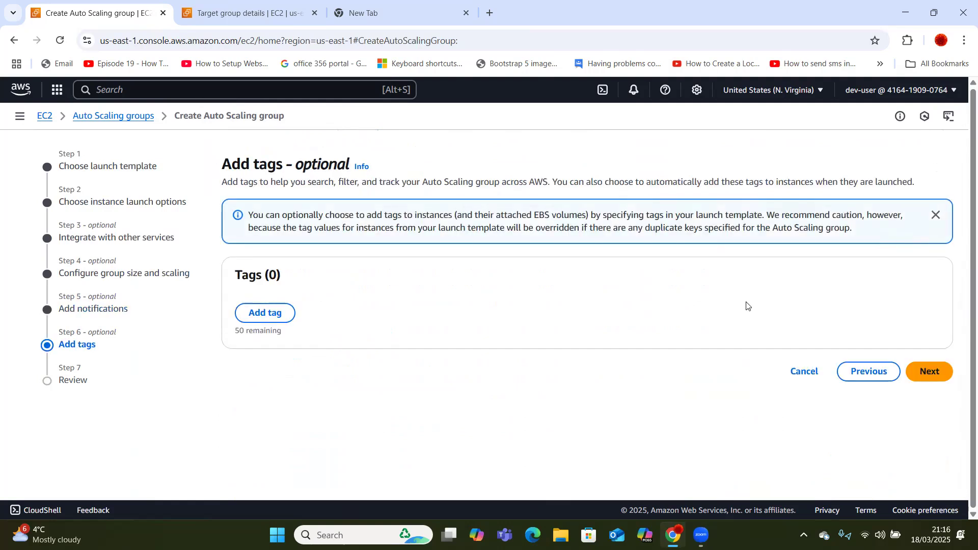
click(935, 377)
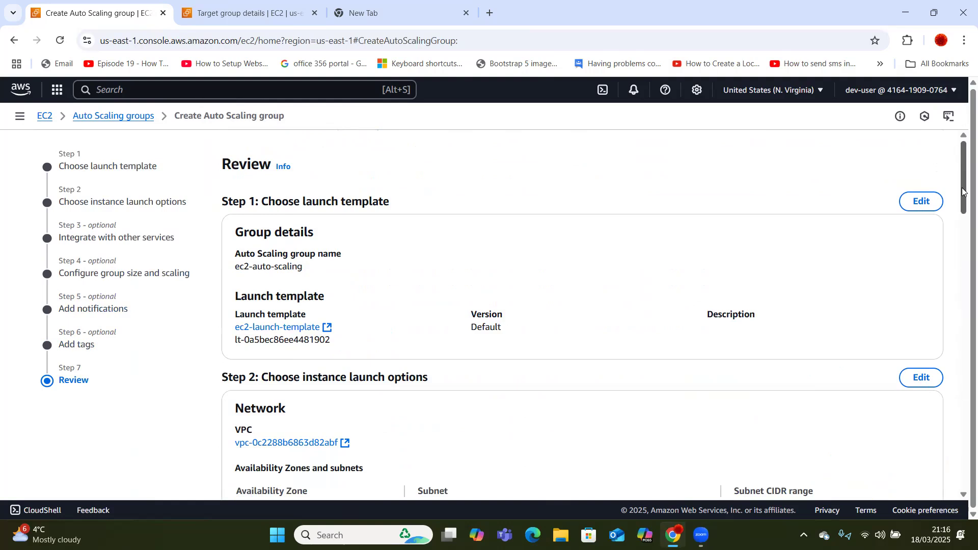
right_click(859, 199)
click(841, 186)
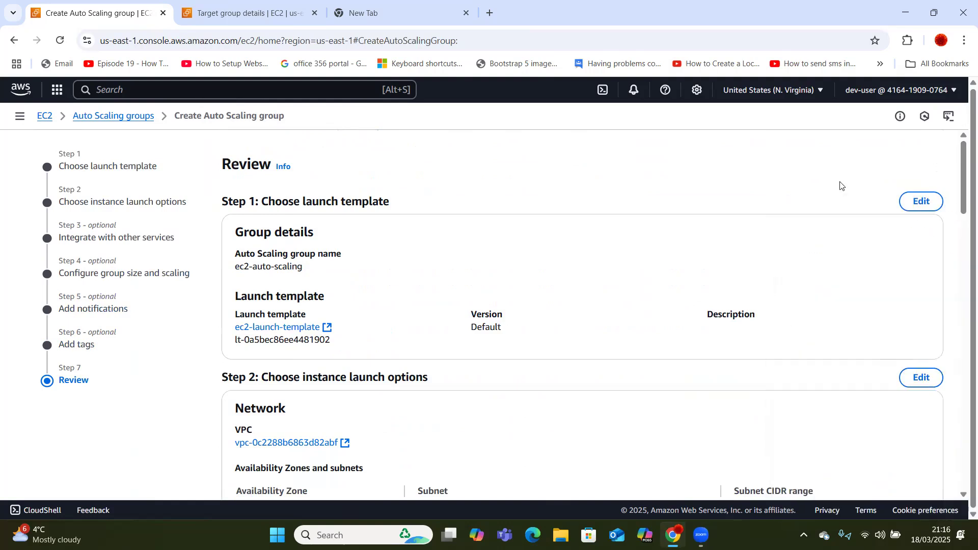
drag(962, 188, 962, 490)
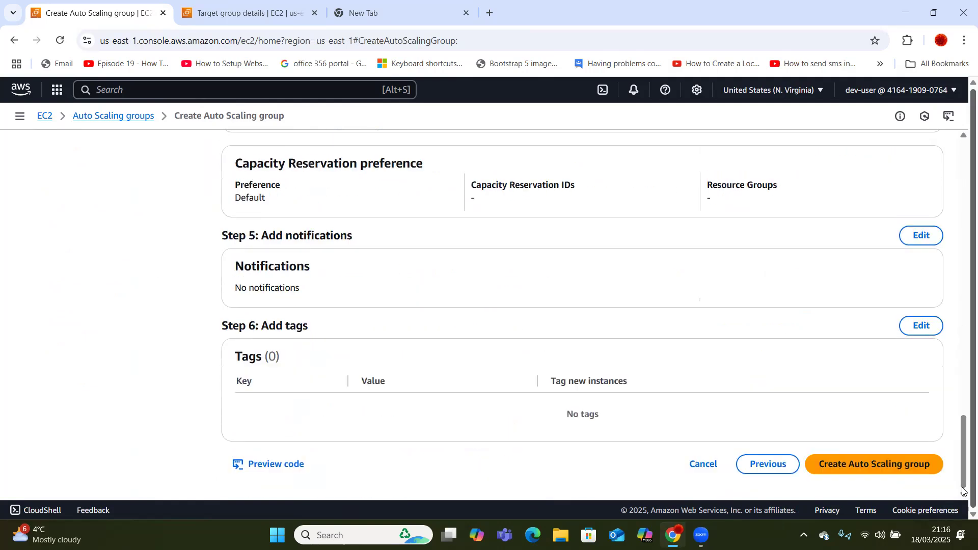
click(886, 463)
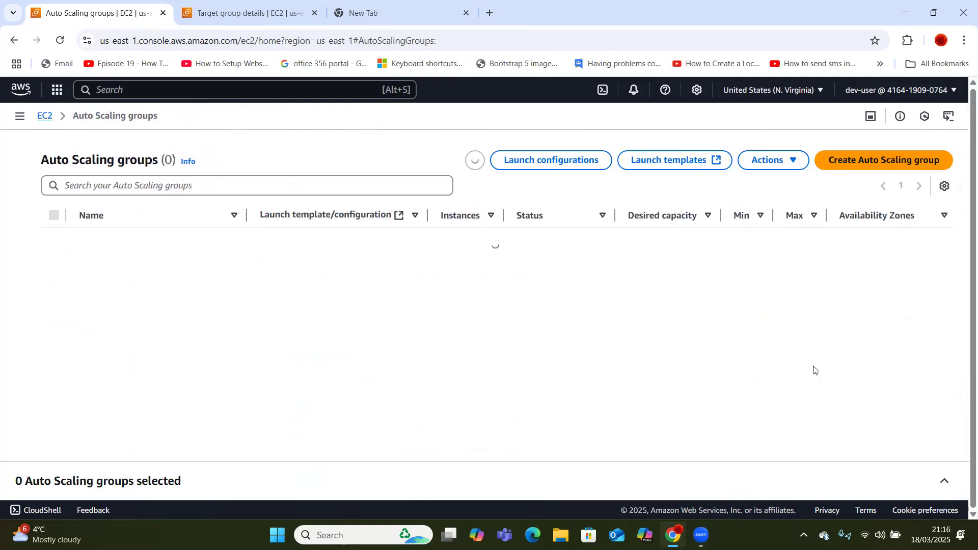
click(45, 115)
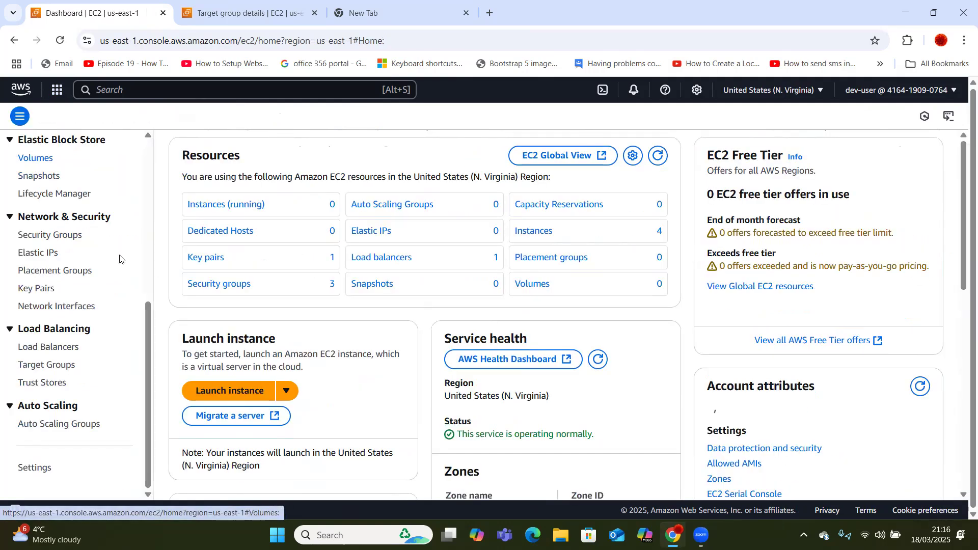
Open the EC2 Instances list to see the new t2.micro instance initializing.
click(145, 160)
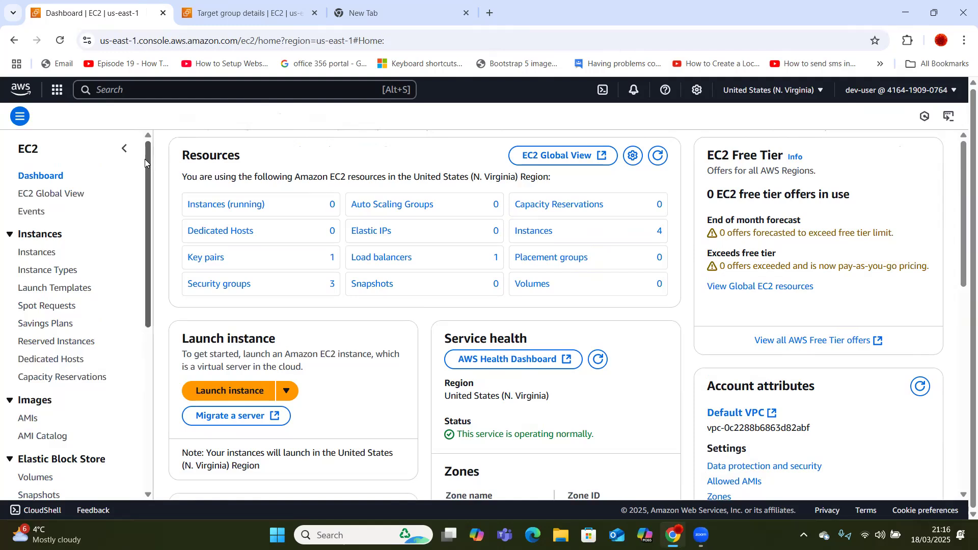
click(37, 253)
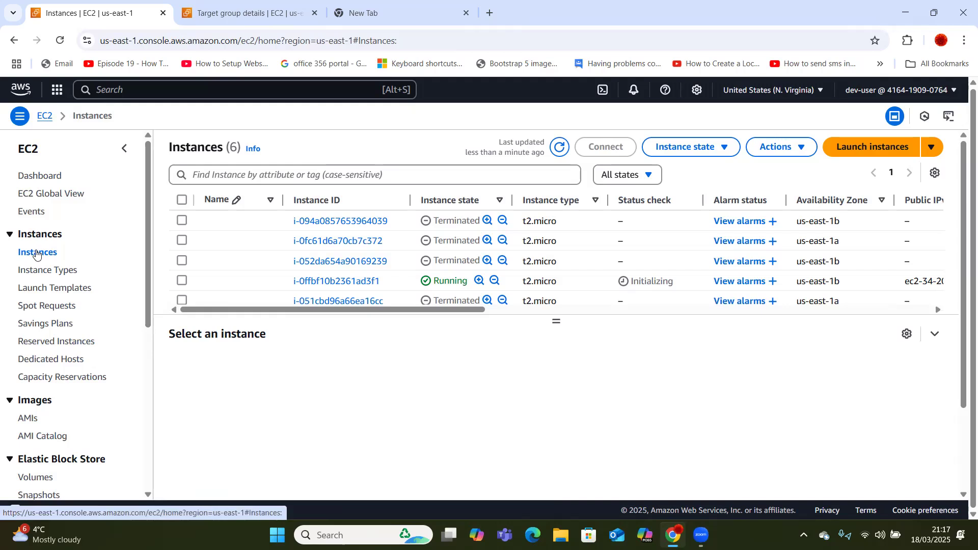
Reopen the Instances list from the dashboard and select terminated instance i-052da654a90169239.
click(46, 116)
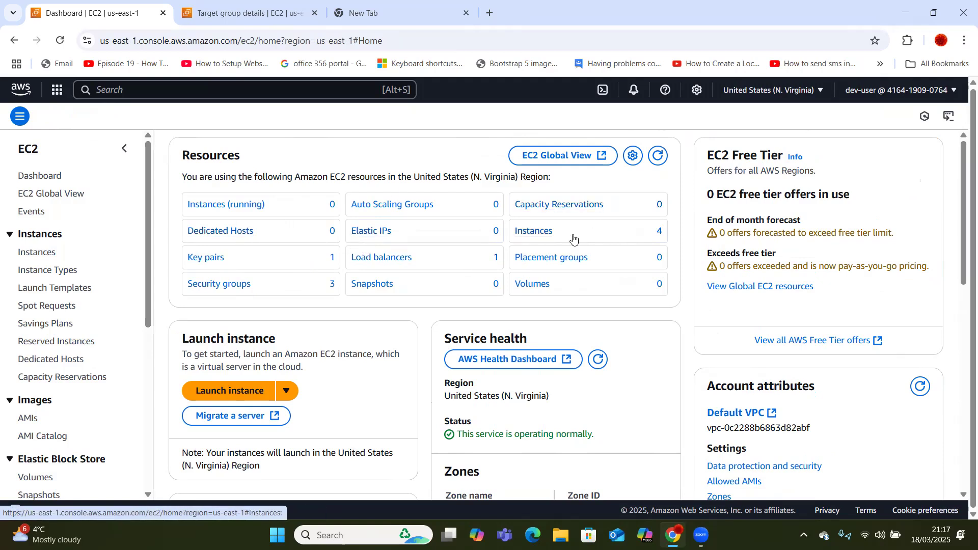
click(540, 234)
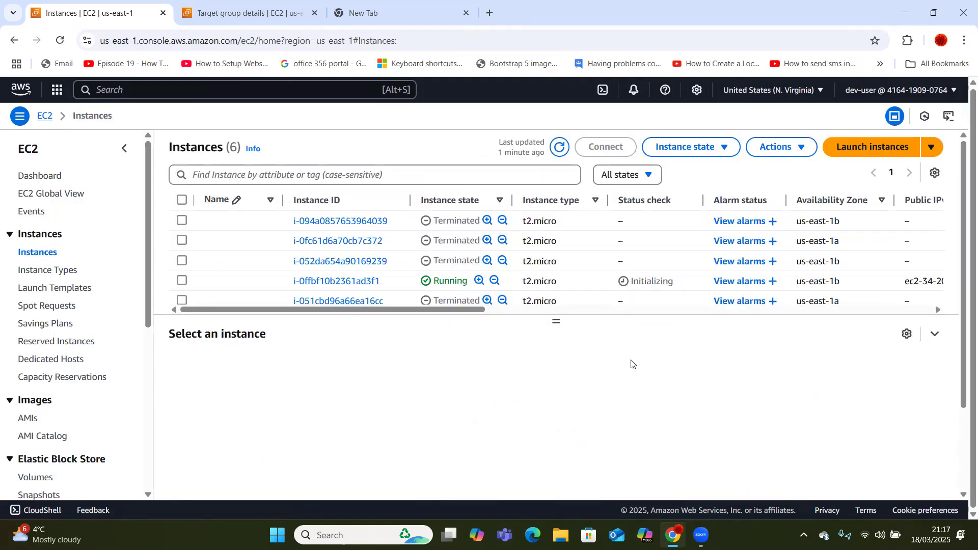
click(454, 260)
scroll(455, 263, down, 3)
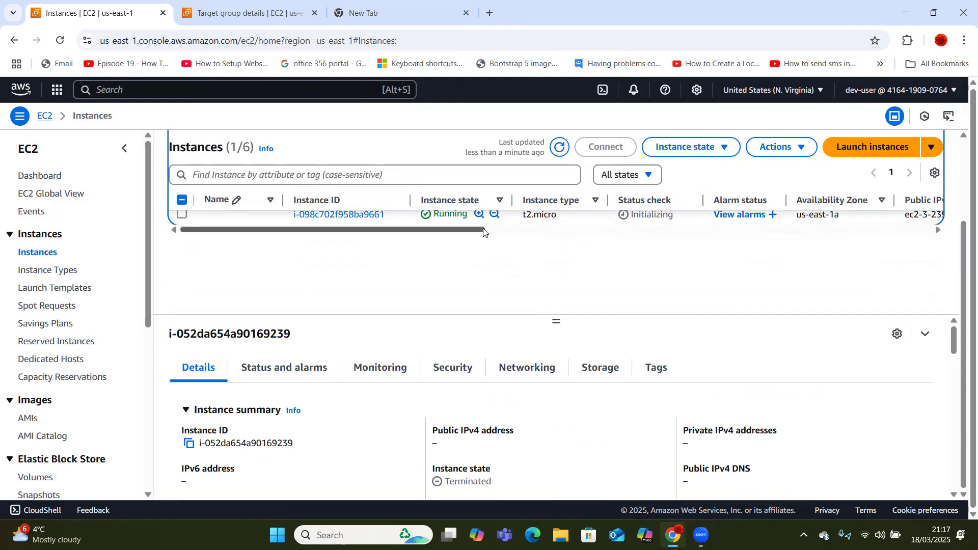
drag(962, 239, 962, 198)
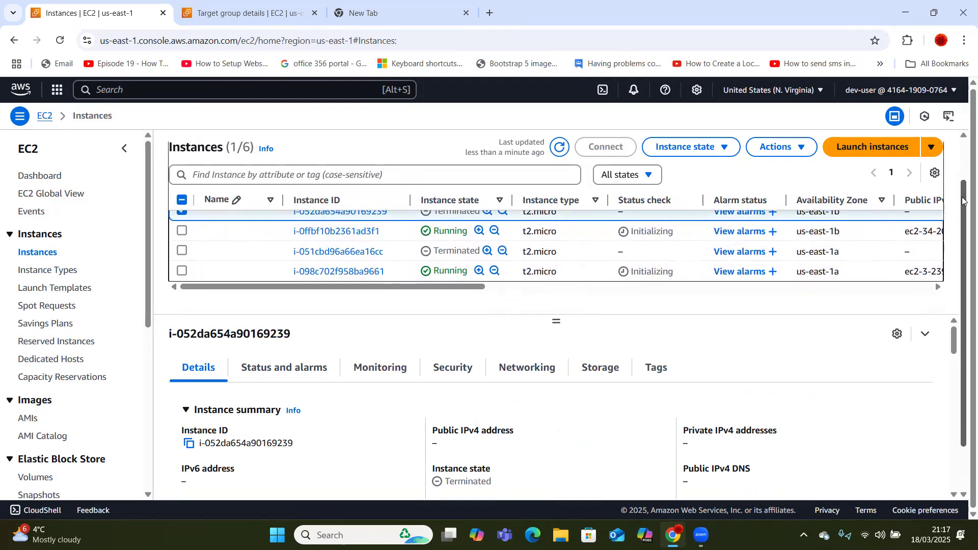
click(622, 176)
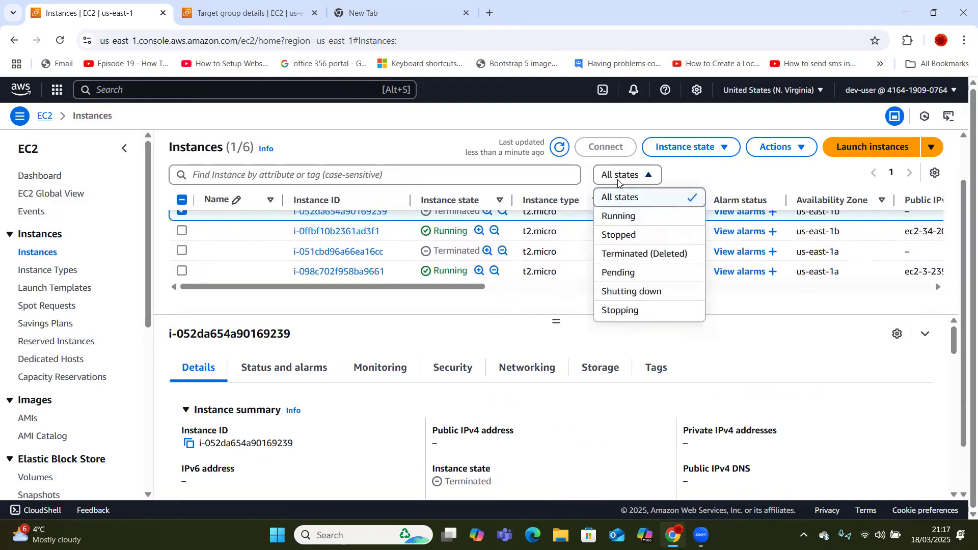
Filter to Running instances and terminate instance i-0ffbf10b2361ad3f1 via Terminate (delete).
click(622, 217)
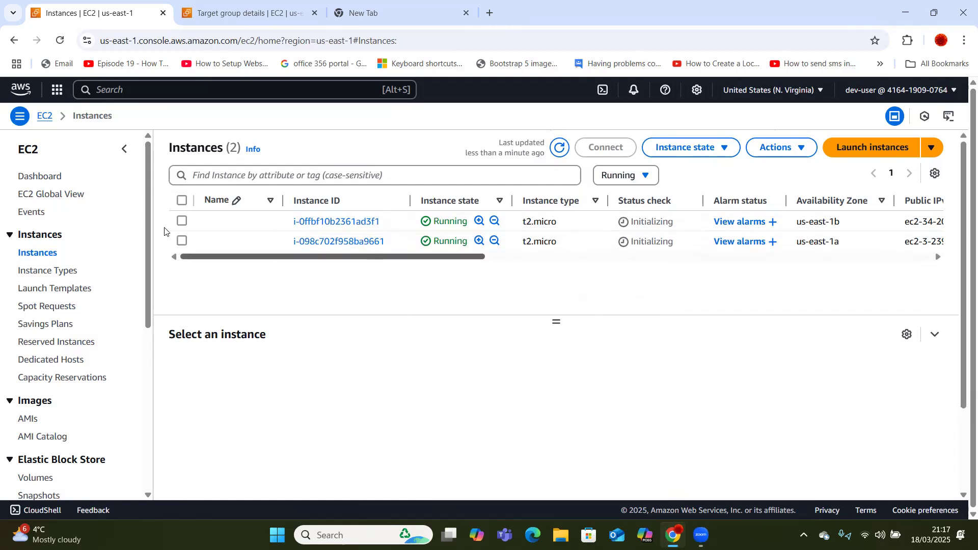
click(182, 222)
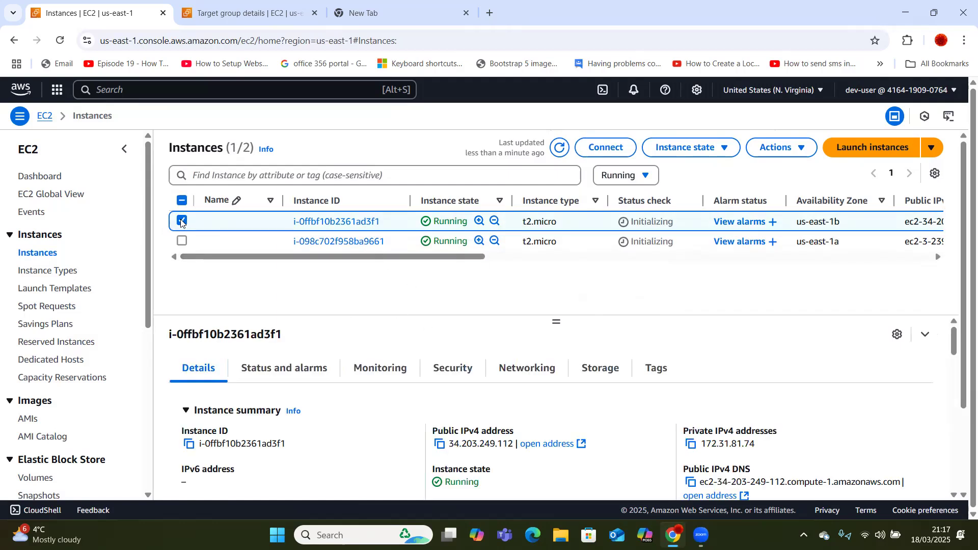
click(693, 149)
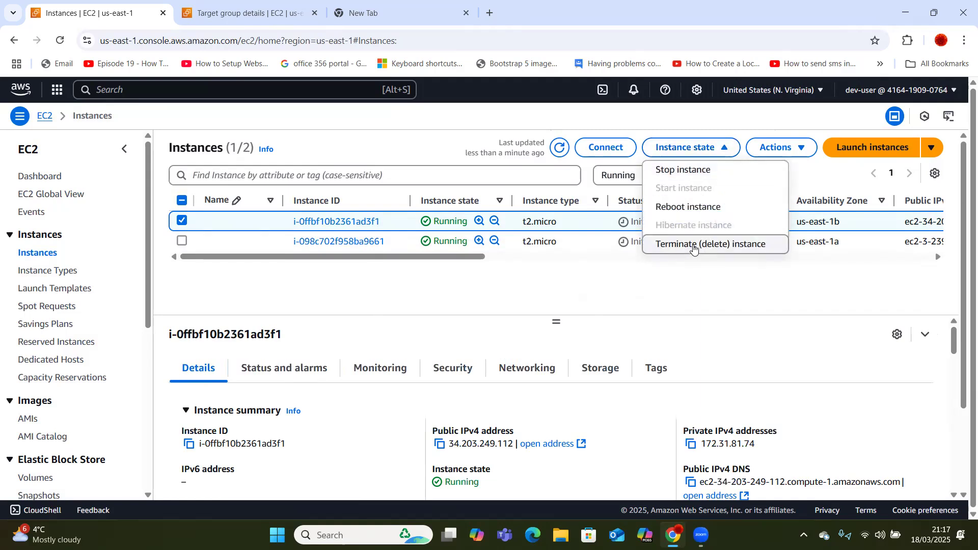
click(694, 245)
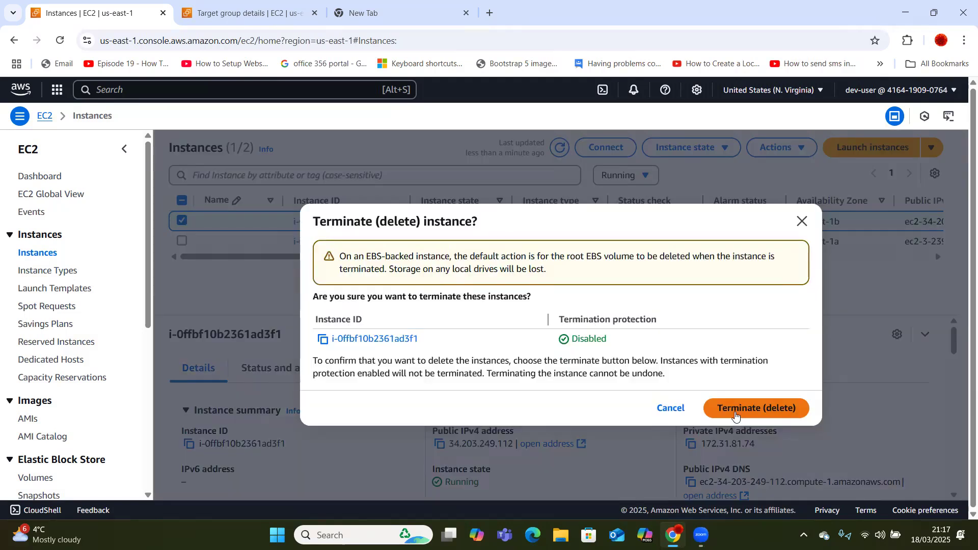
click(733, 408)
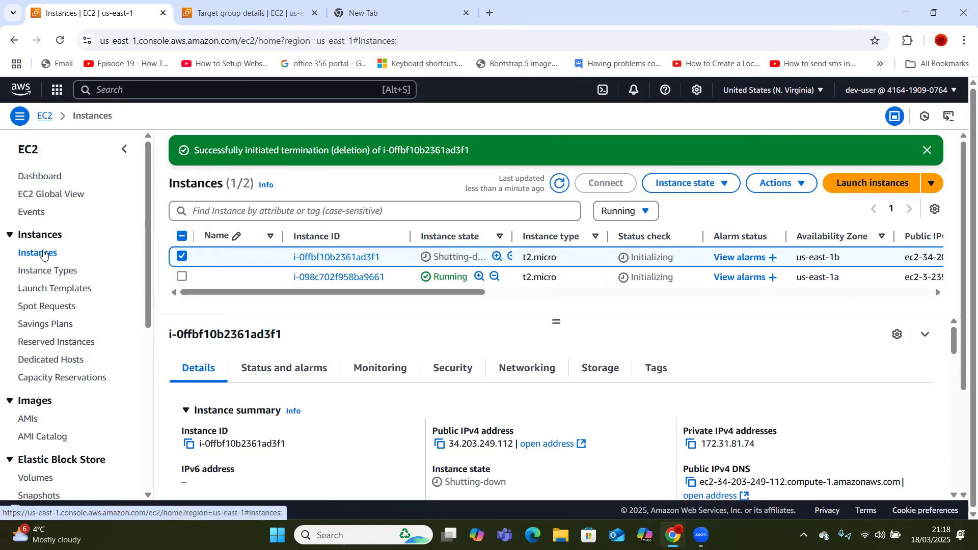
click(47, 117)
click(38, 258)
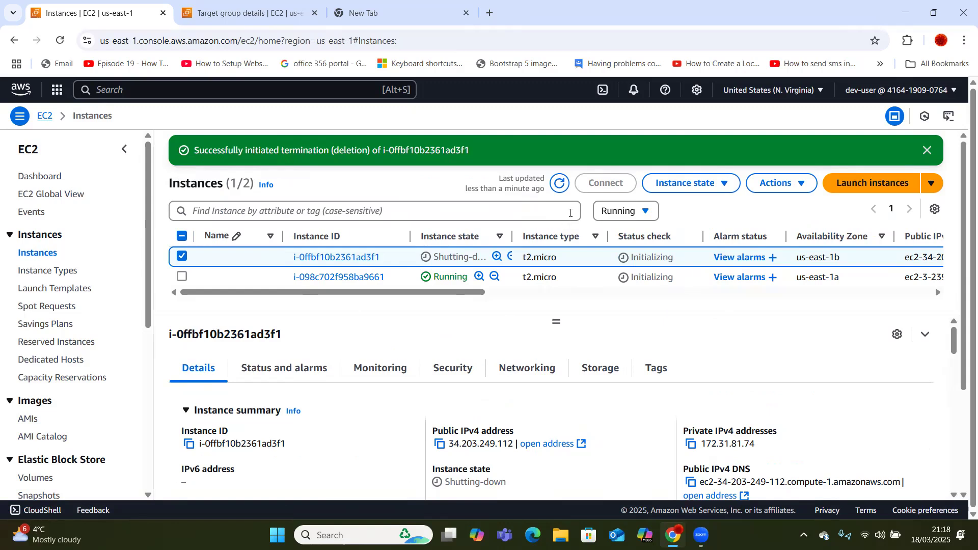
Switch the state filter to All states and back to Running to reload the instances.
click(622, 211)
click(622, 211)
click(611, 216)
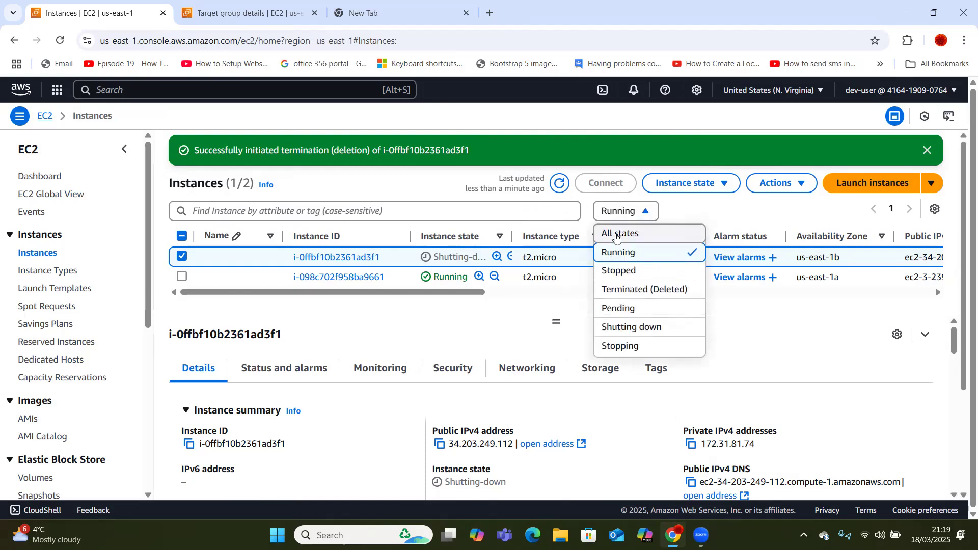
click(618, 234)
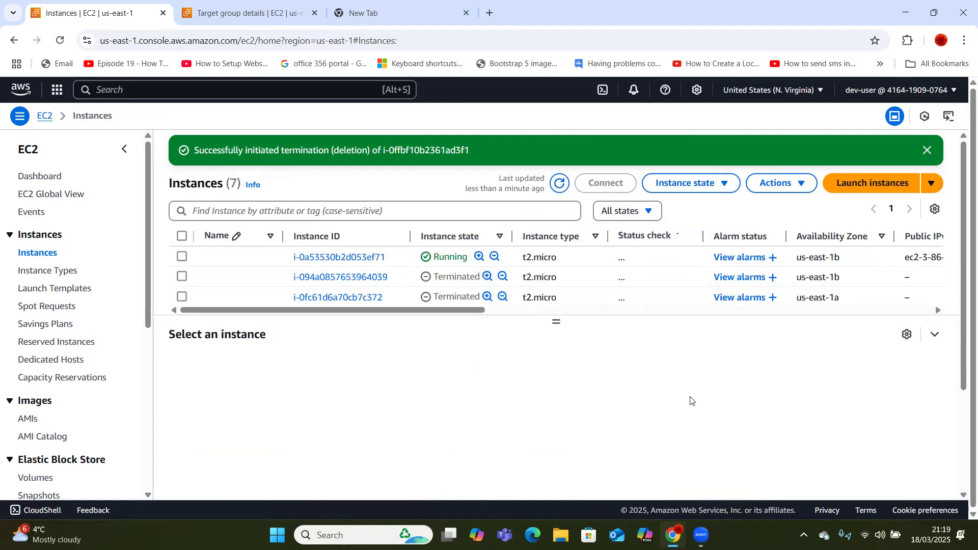
click(649, 213)
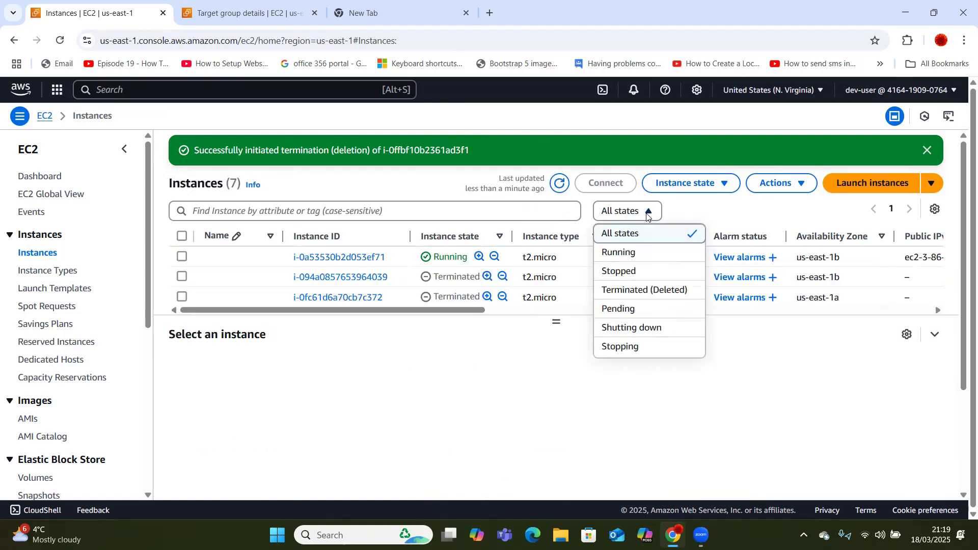
click(620, 255)
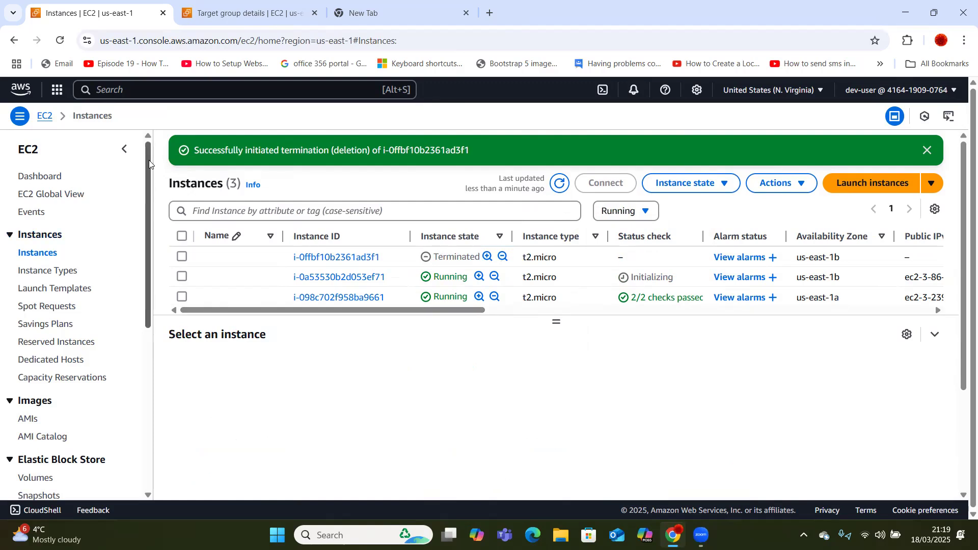
mouse_move(149, 163)
mouse_down()
mouse_move(148, 250)
mouse_move(149, 155)
mouse_up()
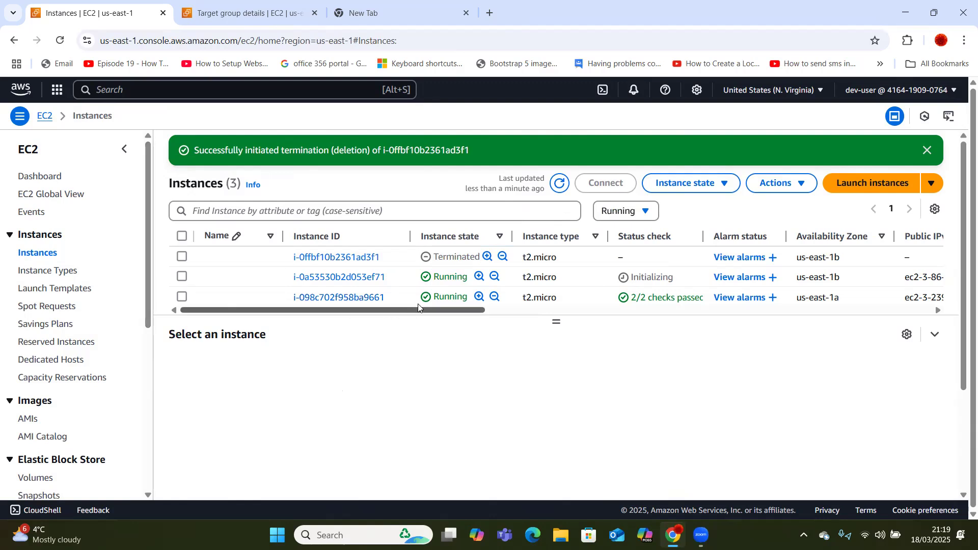
Select the replacement instance i-0a53530b2d053ef71 in the instances list.
click(182, 278)
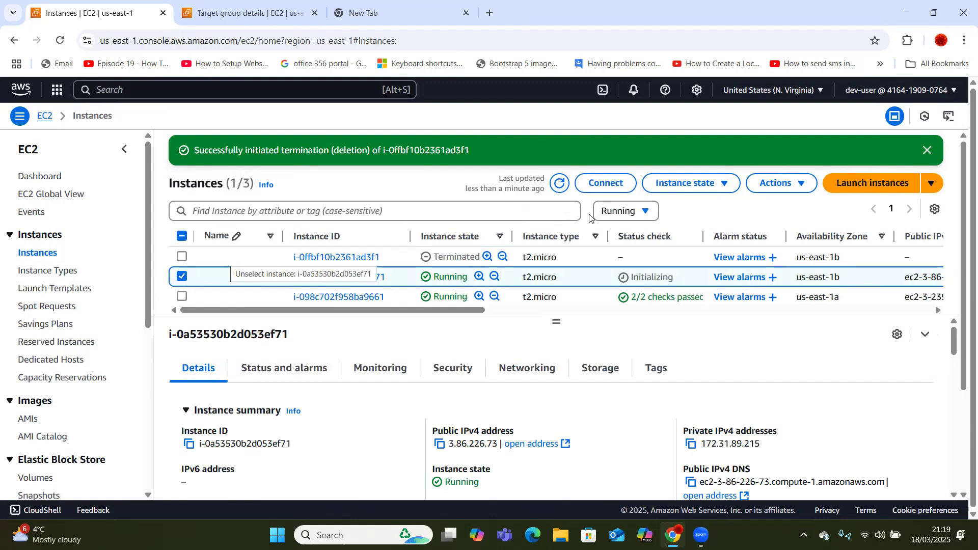
click(632, 216)
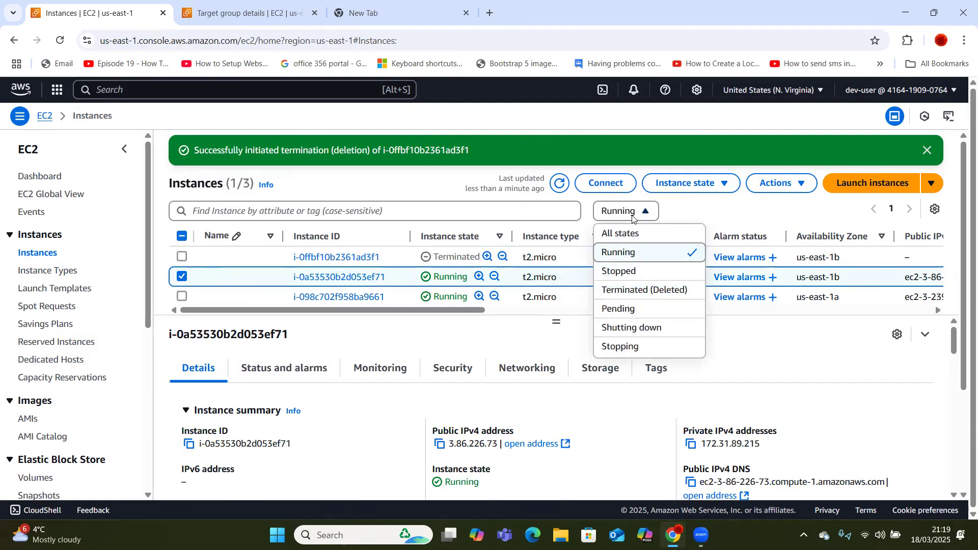
click(632, 216)
click(632, 216)
click(668, 210)
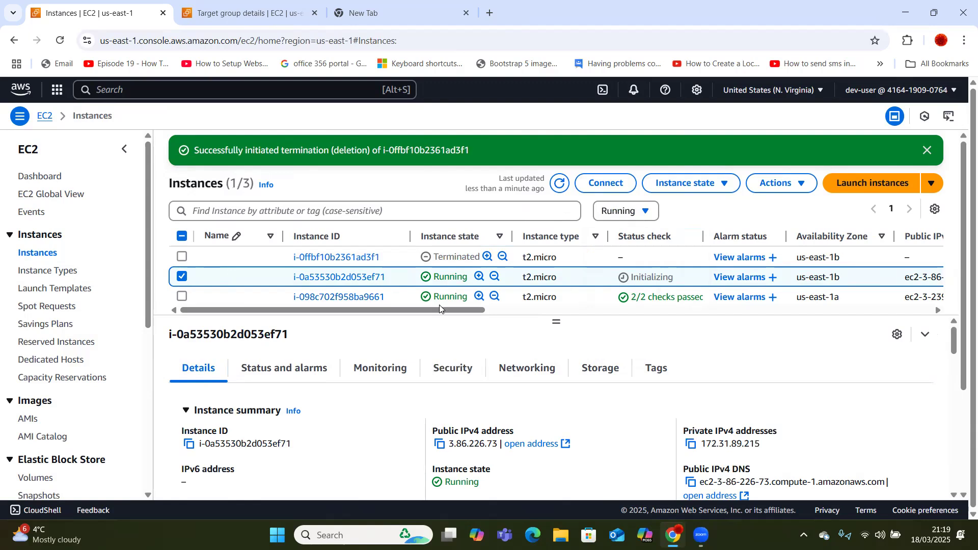
Terminate instance i-0a53530b2d053ef71, confirming Terminate (delete) in the dialog.
click(681, 188)
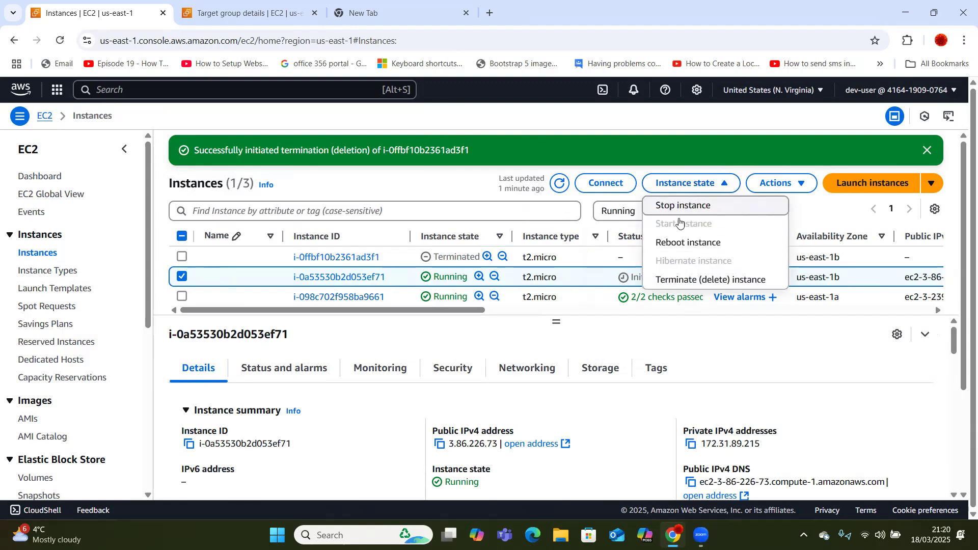
click(682, 281)
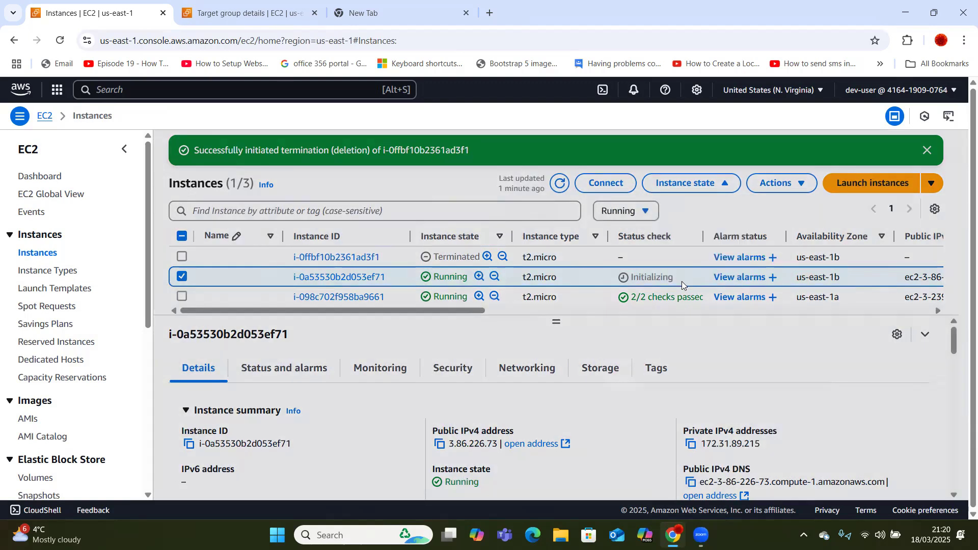
click(748, 406)
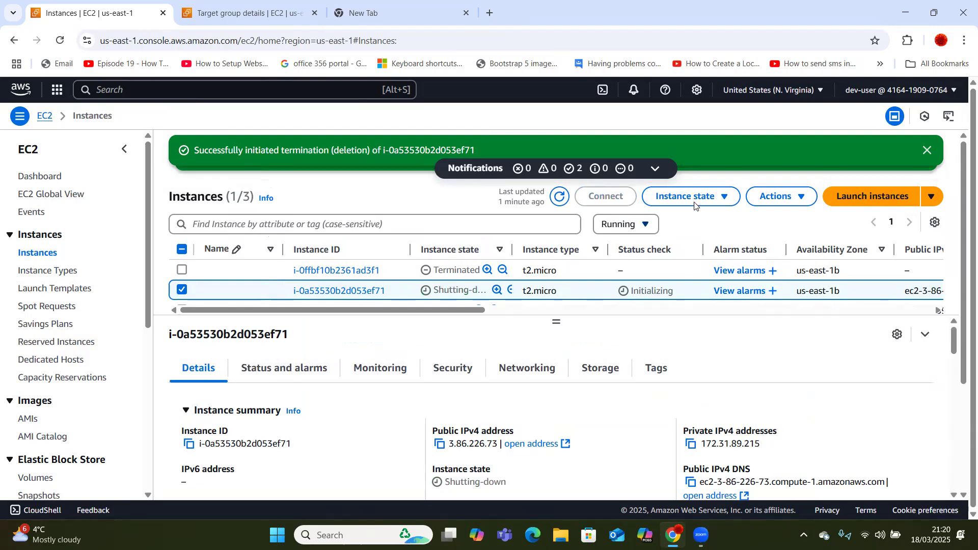
click(695, 200)
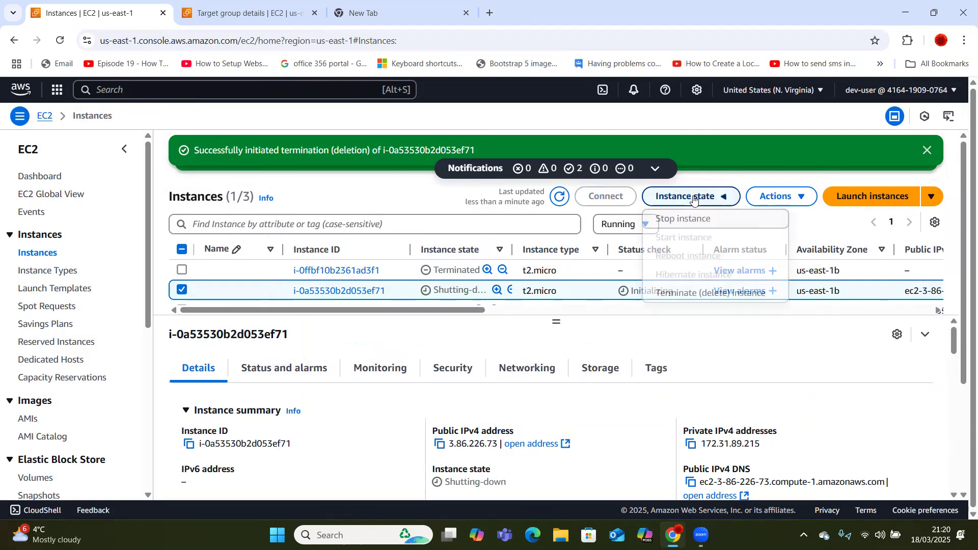
click(680, 293)
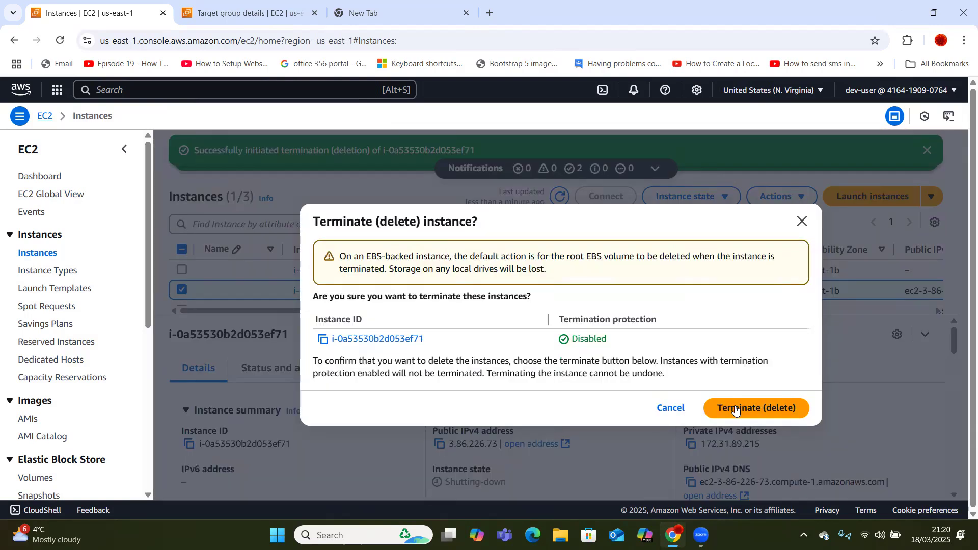
click(752, 406)
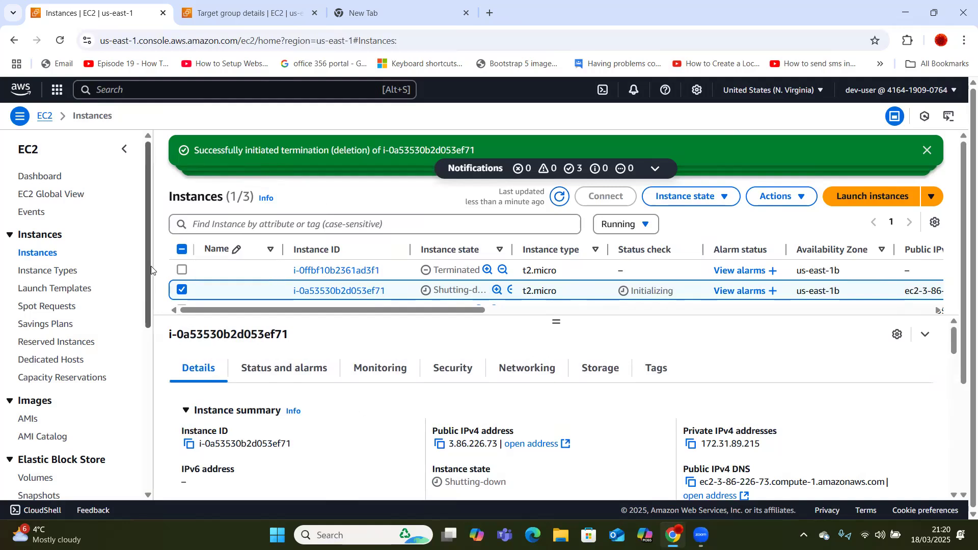
drag(147, 267, 147, 427)
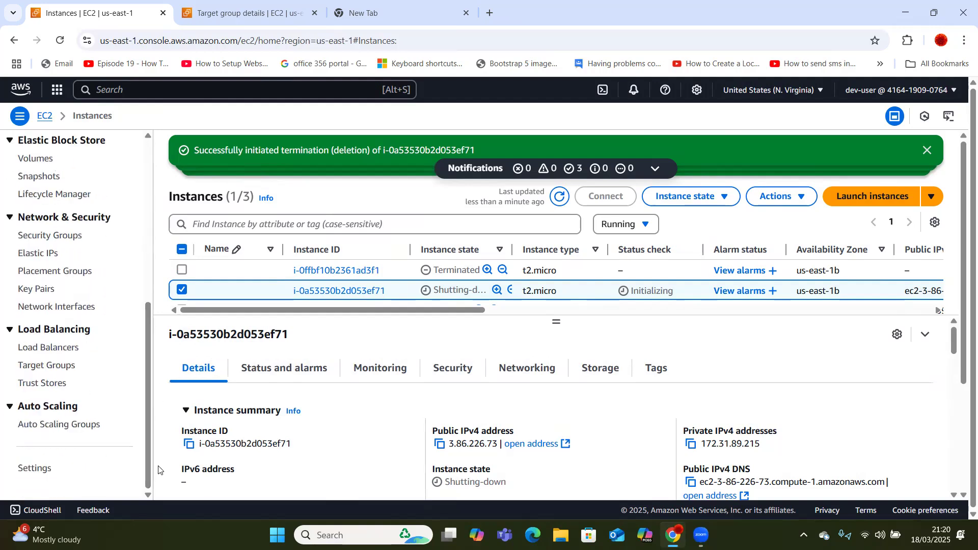
Delete Auto Scaling group ec2-auto-scaling, typing 'delete' to confirm.
click(65, 426)
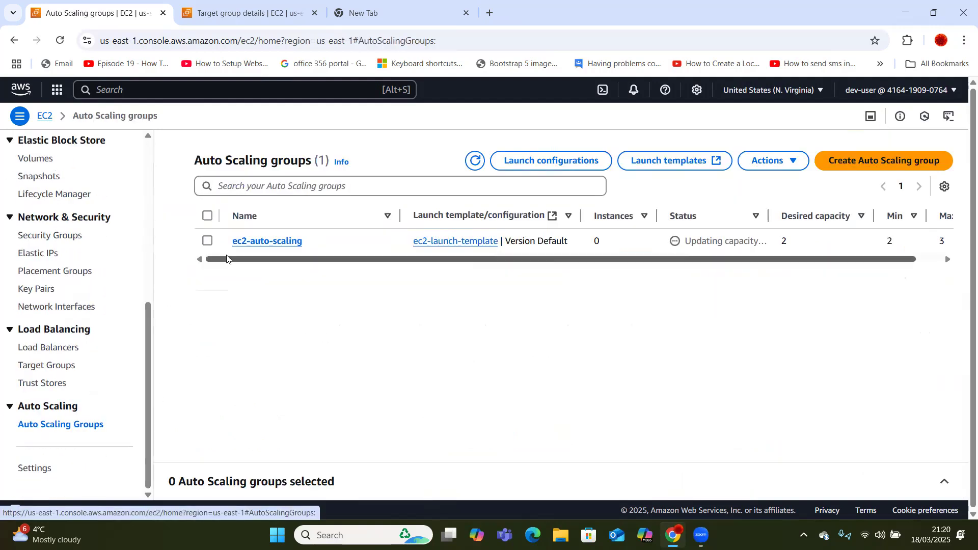
click(207, 241)
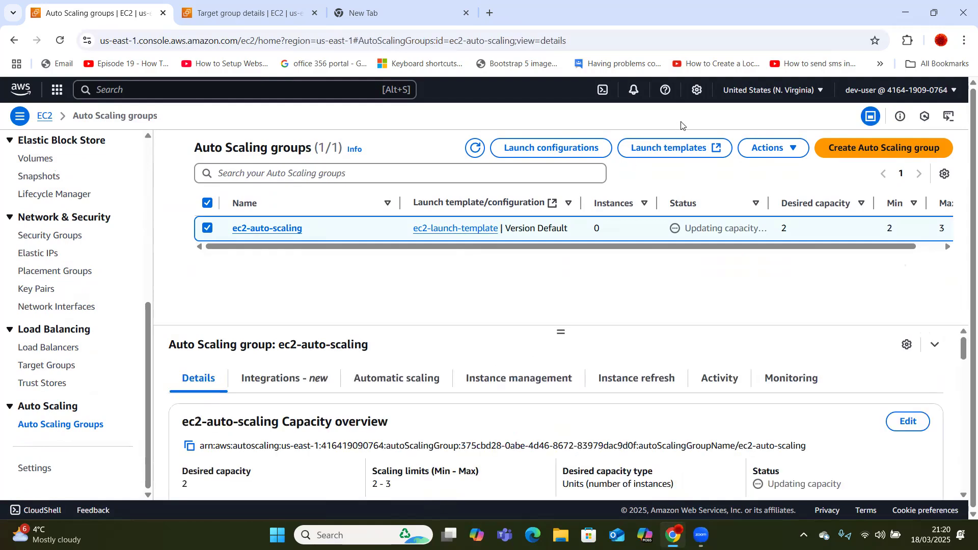
click(763, 148)
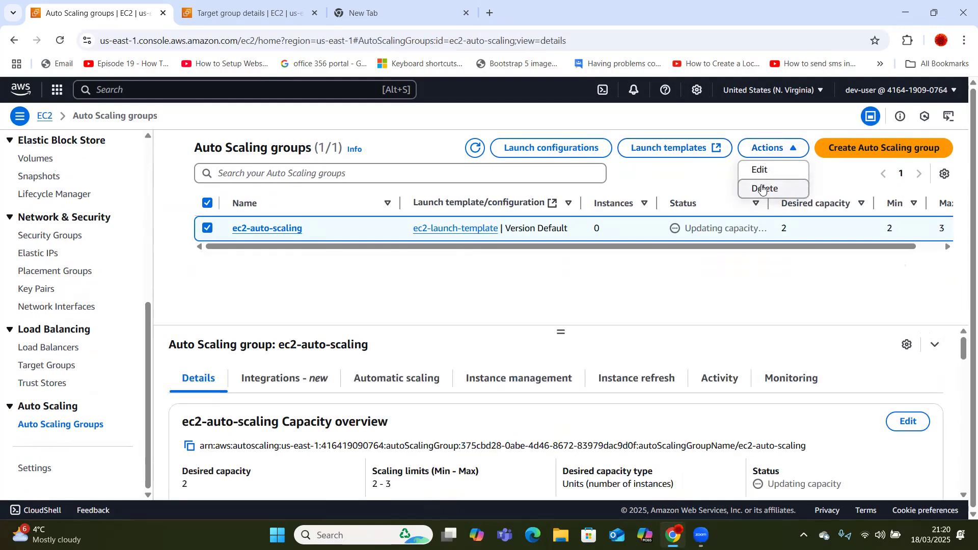
click(763, 188)
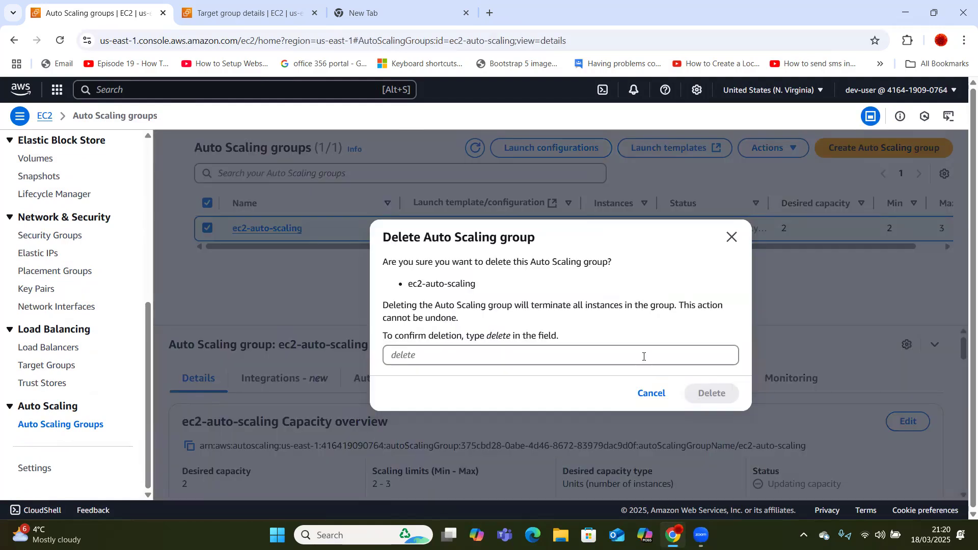
click(623, 361)
text(delete)
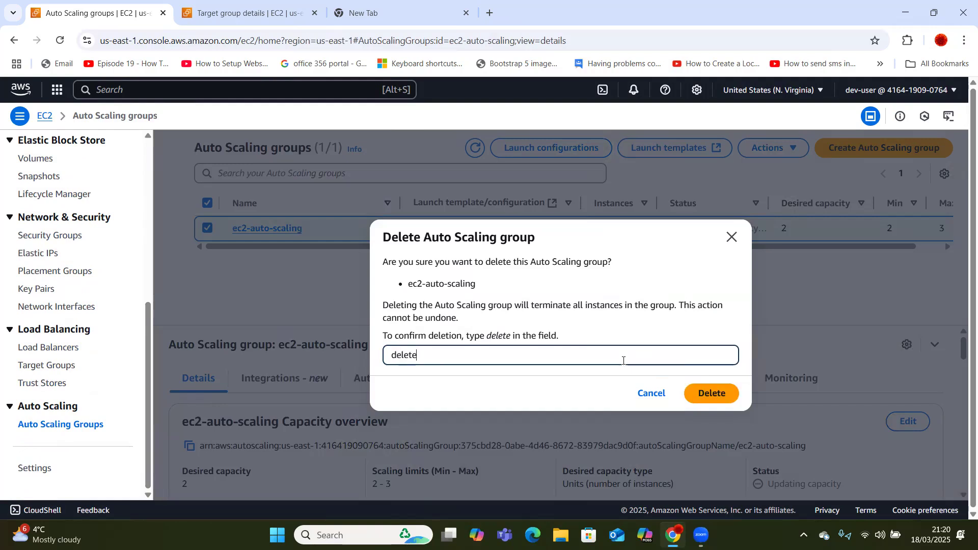
click(711, 393)
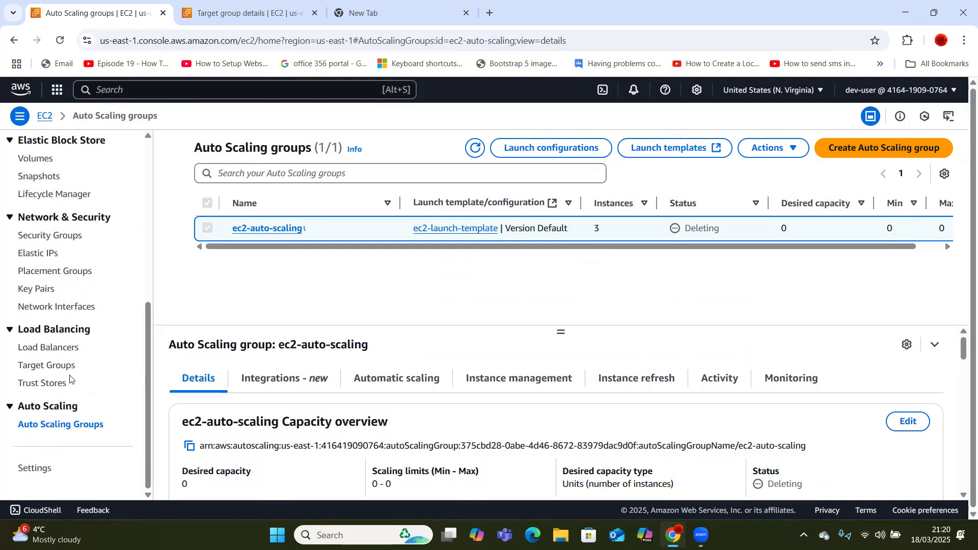
click(56, 350)
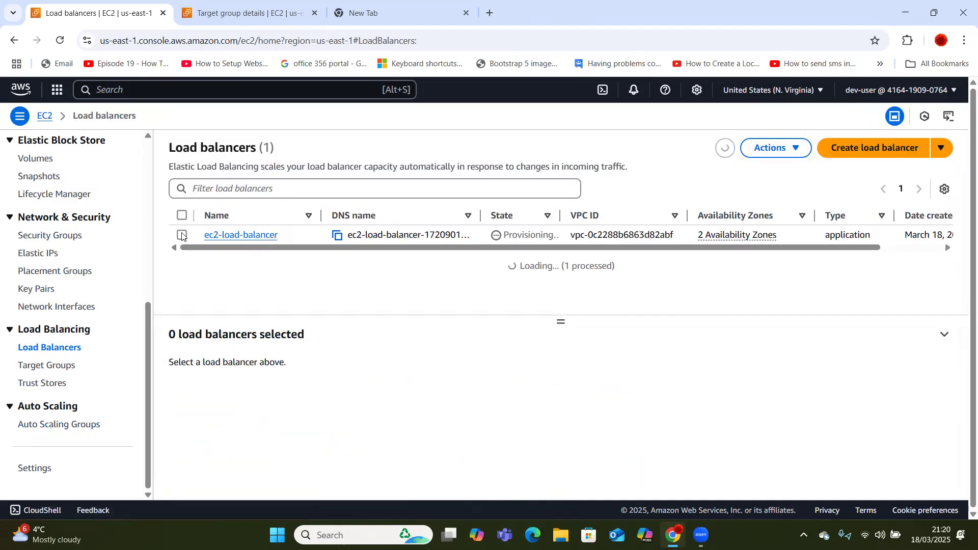
Delete load balancer ec2-load-balancer, typing 'confirm' in the confirmation field.
click(182, 235)
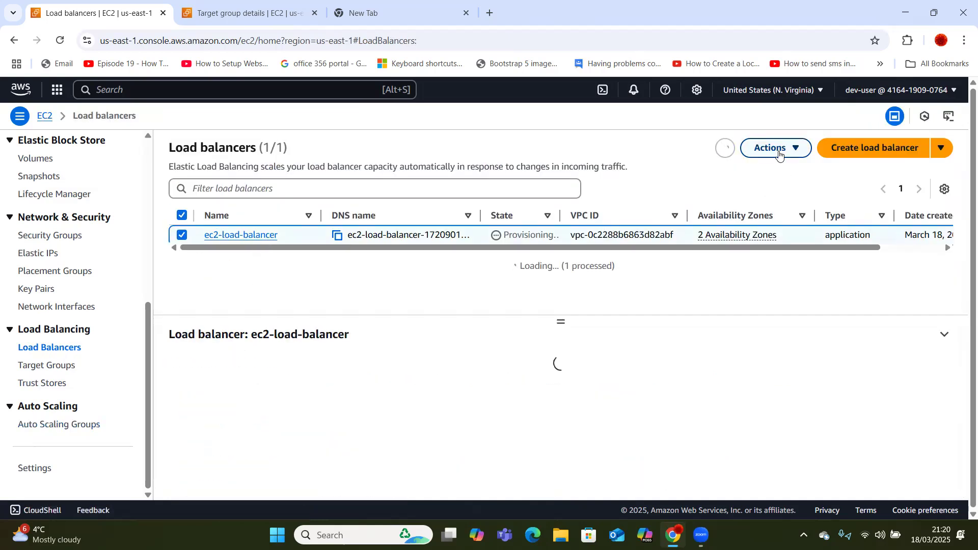
click(769, 148)
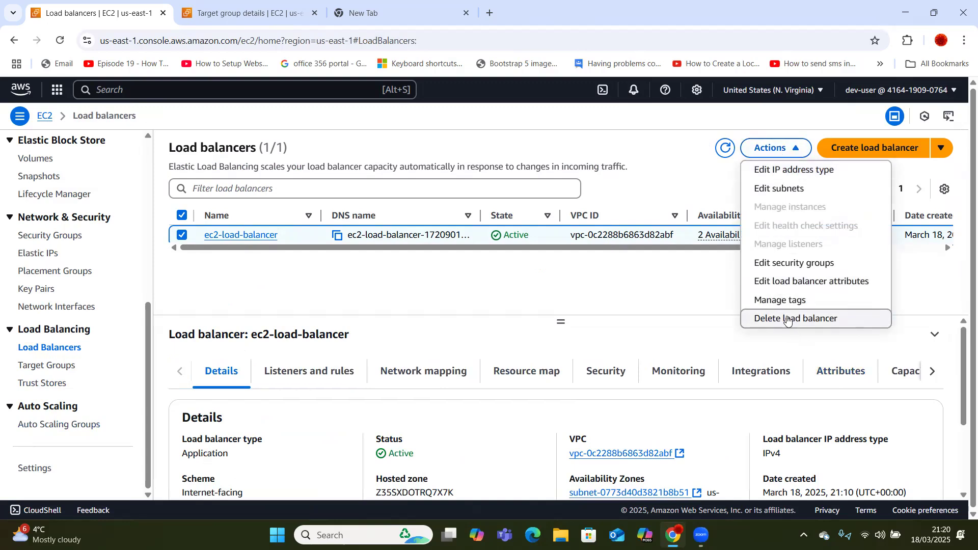
click(787, 320)
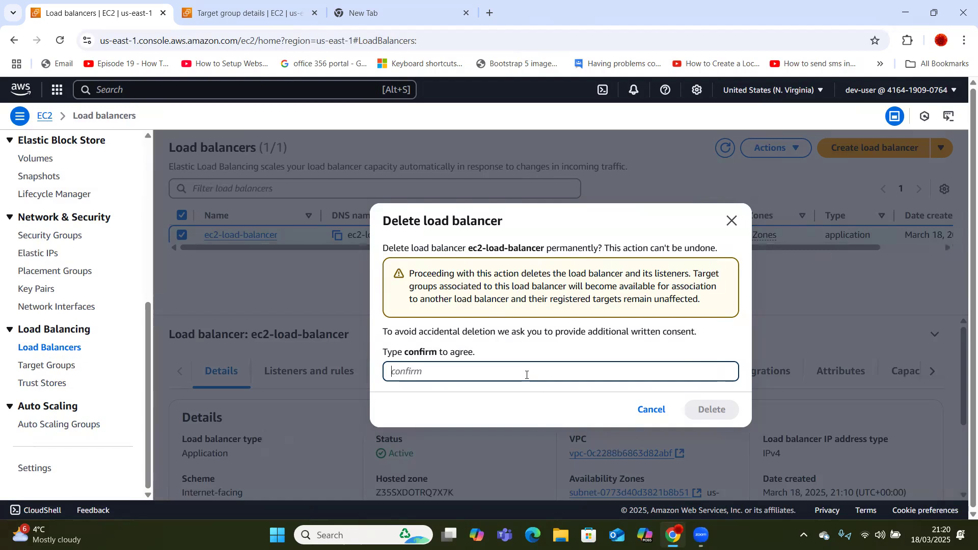
text(confirm)
click(712, 410)
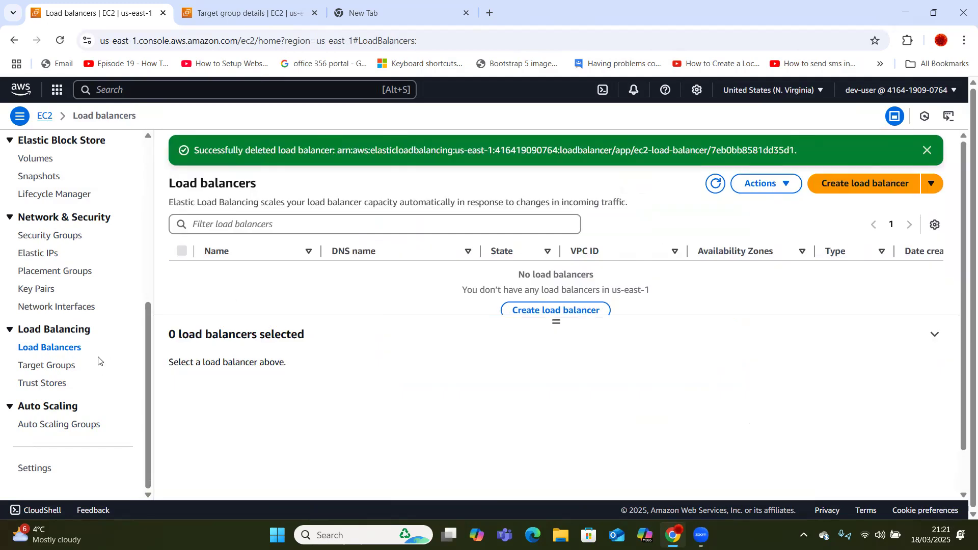
Delete target group ec2-load-balancing-tg, confirming with Yes, delete.
click(46, 366)
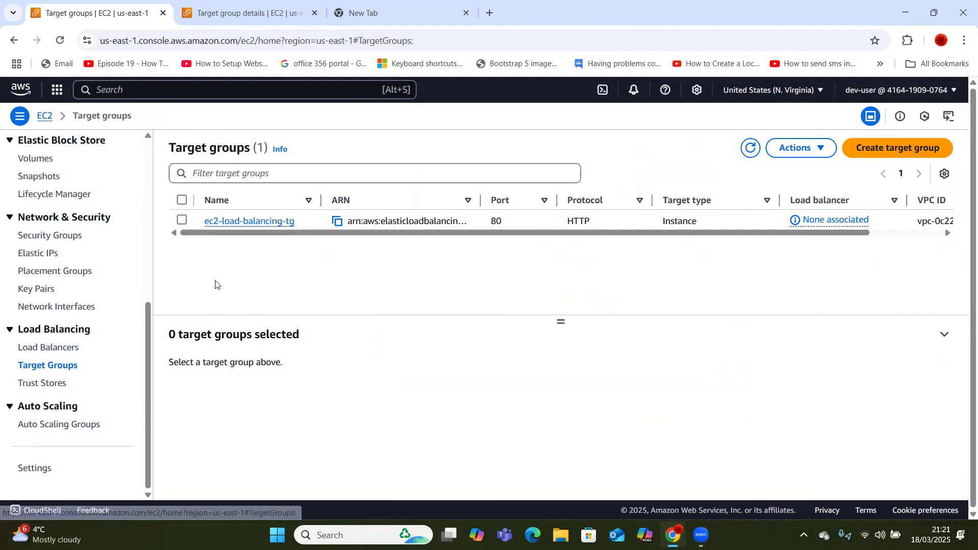
click(182, 220)
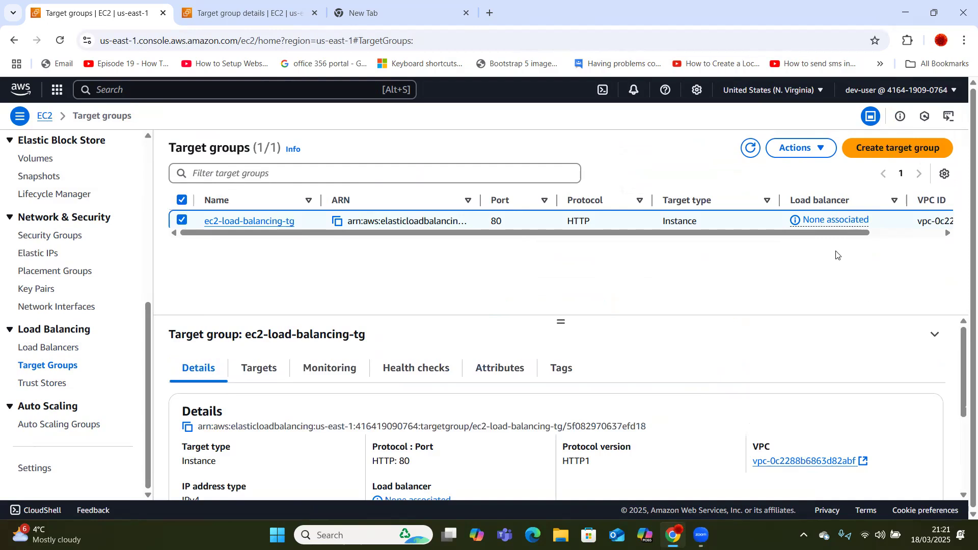
click(819, 153)
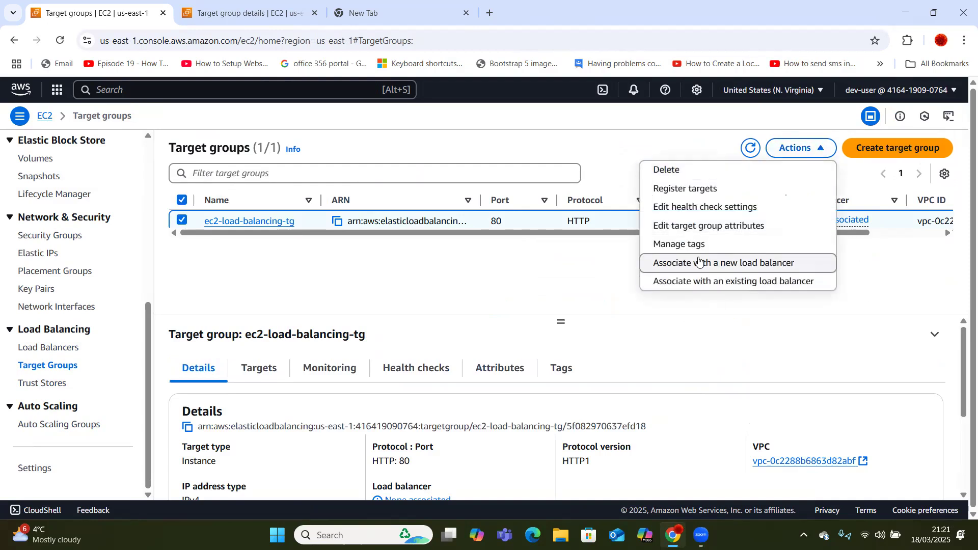
click(675, 171)
click(691, 383)
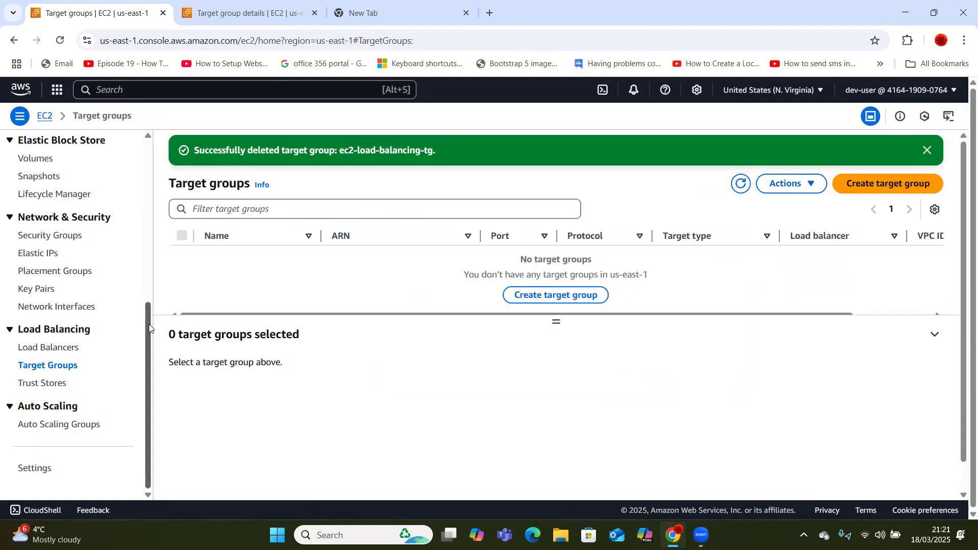
drag(149, 328, 136, 166)
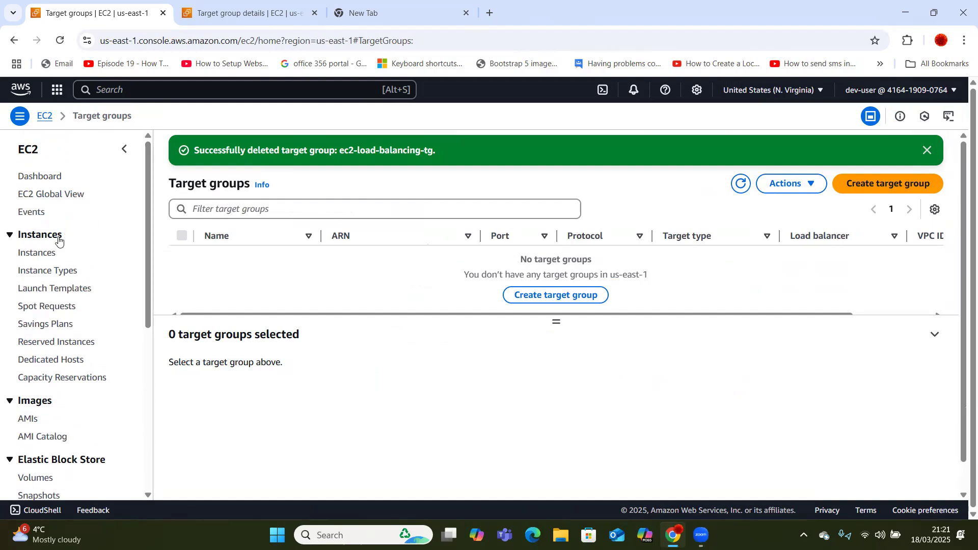
Delete launch template ec2-launch-template, typing 'Delete' to confirm.
click(40, 290)
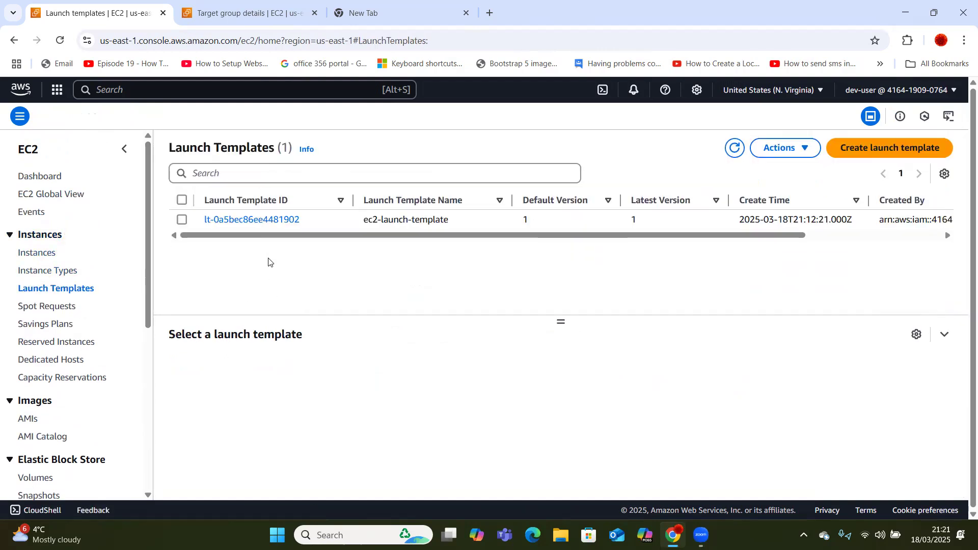
click(182, 220)
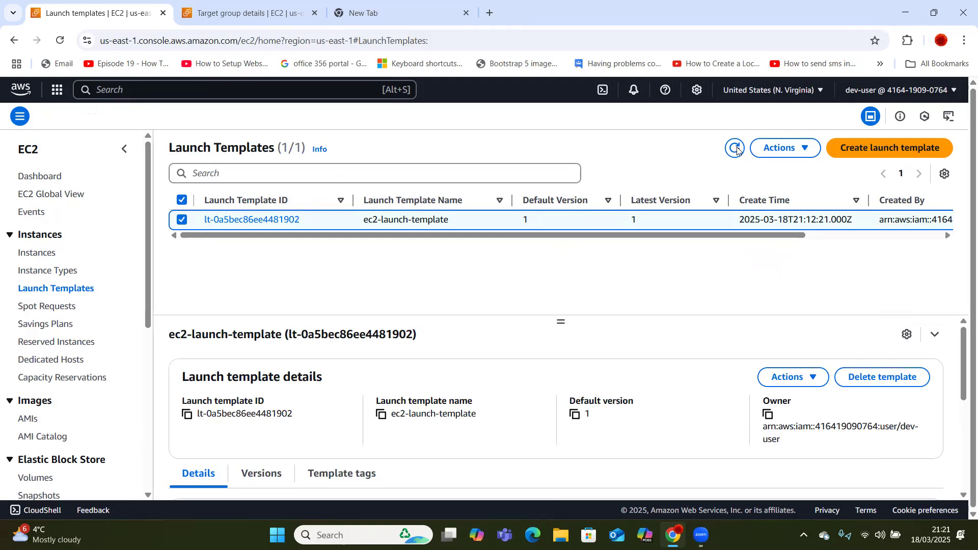
click(779, 149)
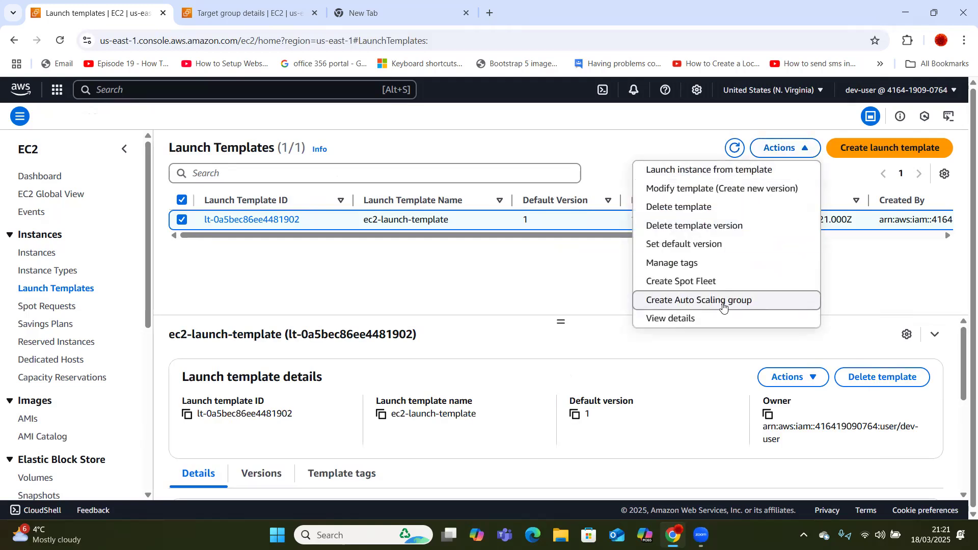
click(693, 207)
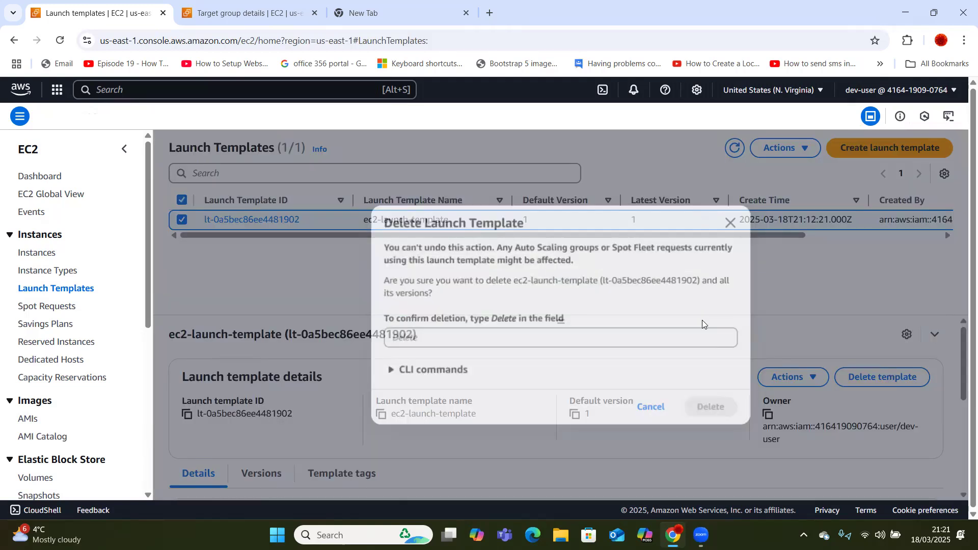
click(602, 332)
text(D)
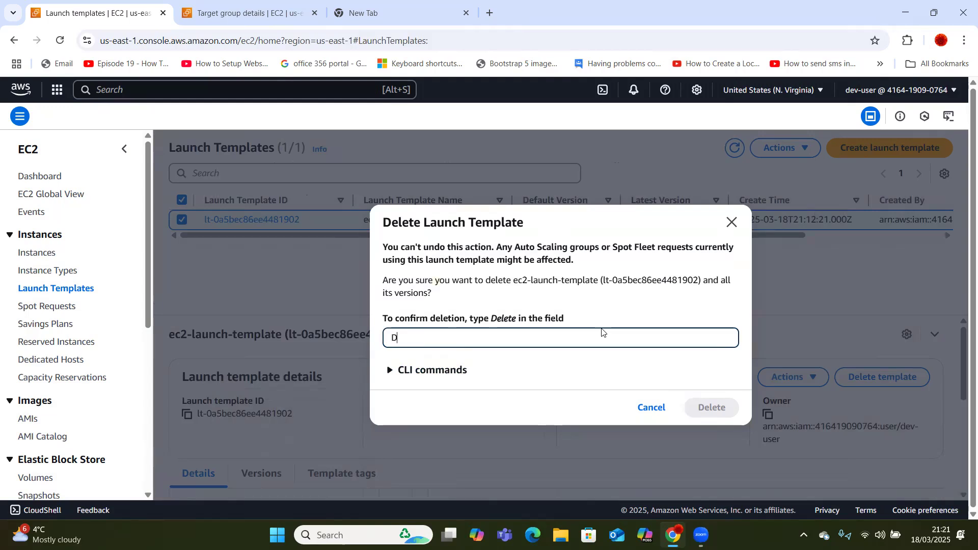
text(elete)
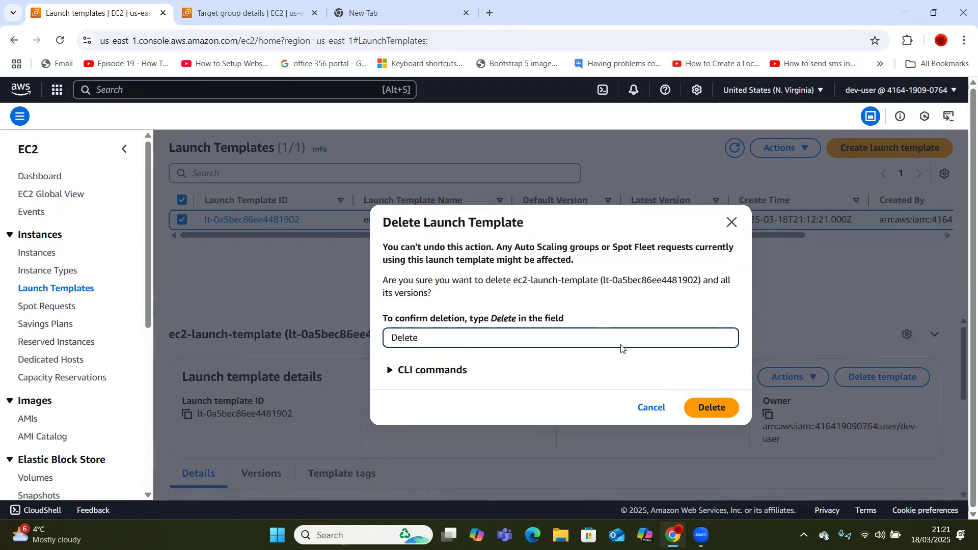
click(706, 406)
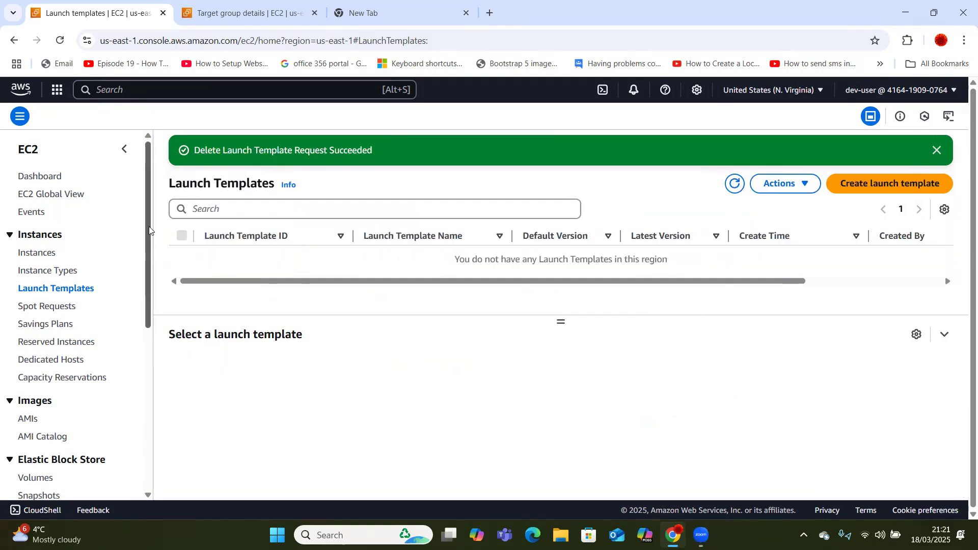
drag(150, 227, 141, 201)
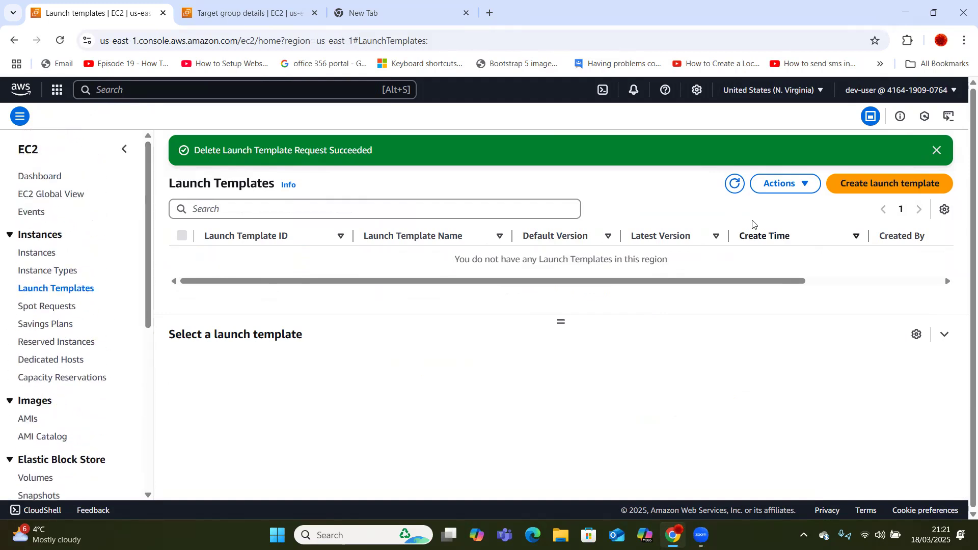